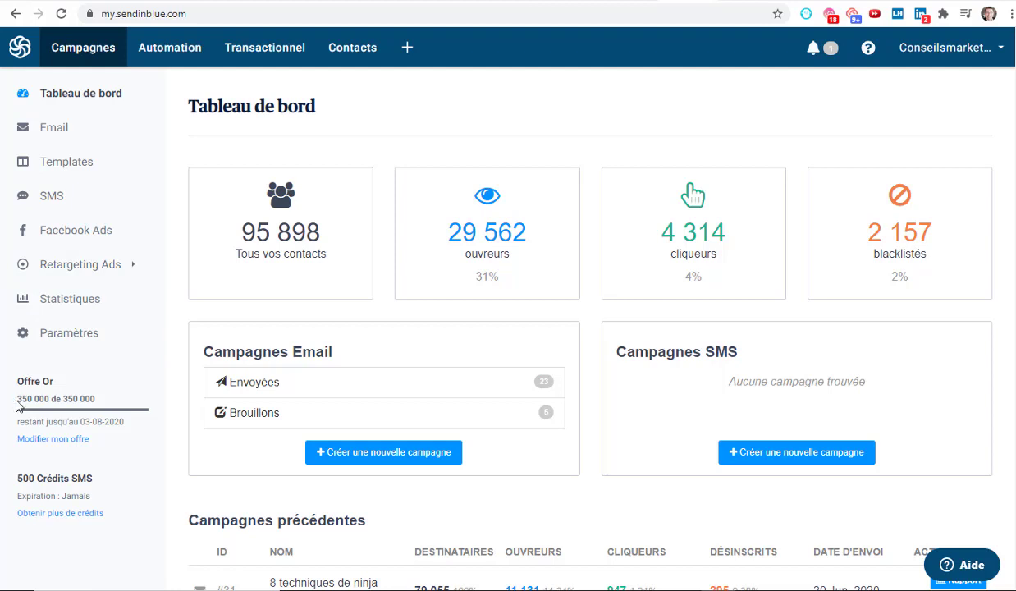
# - Review the remaining email credits of the Offre Or plan and the percentage of openers on the dashboard
pyautogui.moveTo(16, 399); pyautogui.dragTo(106, 402)
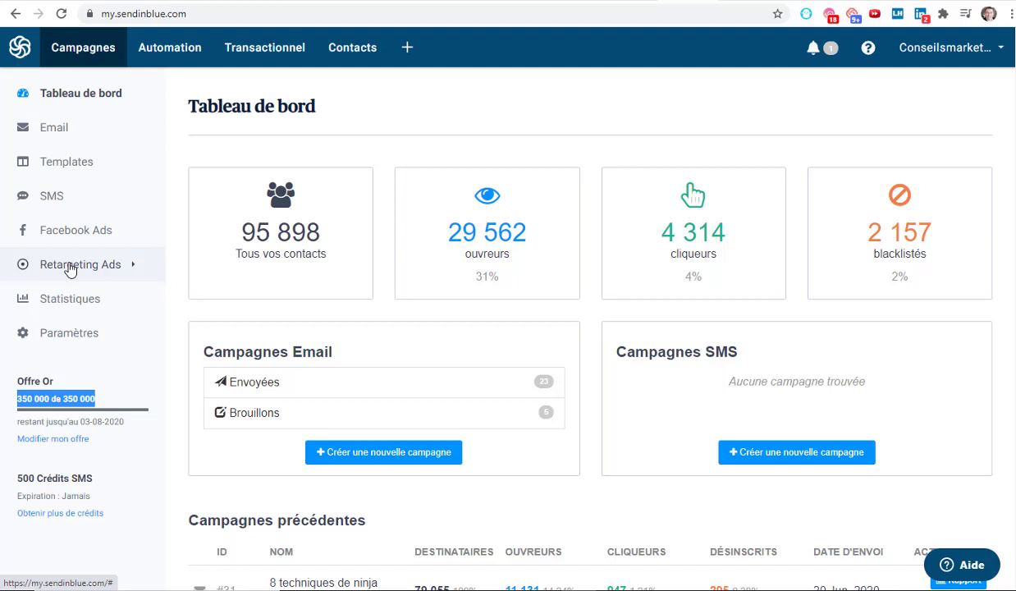
pyautogui.moveTo(464, 277); pyautogui.dragTo(500, 274)
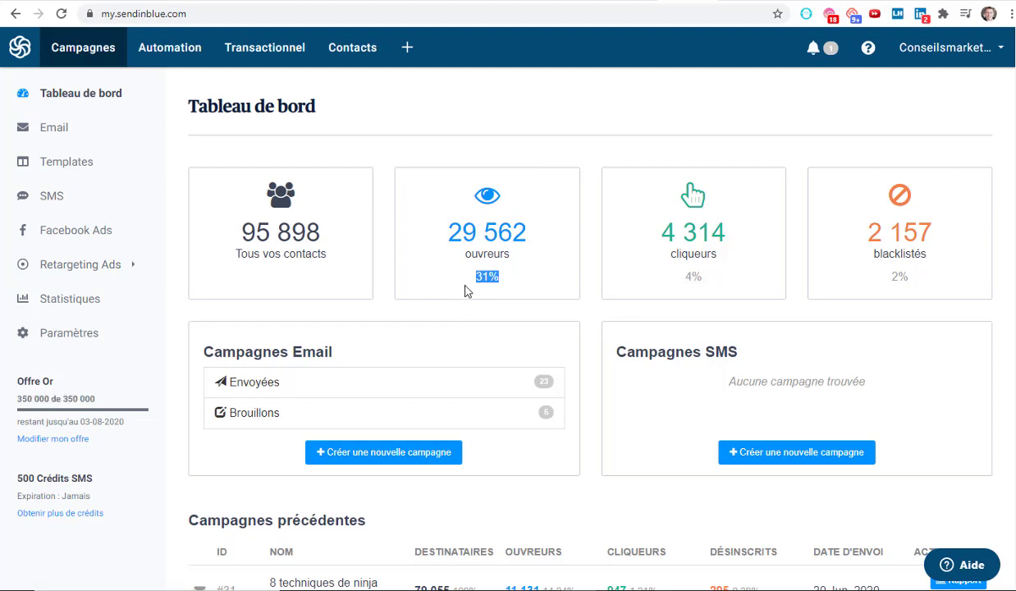
pyautogui.click(479, 276)
# - Switch to the conseilsmarketing.com site in Edge and look over its home page
pyautogui.moveTo(543, 590)
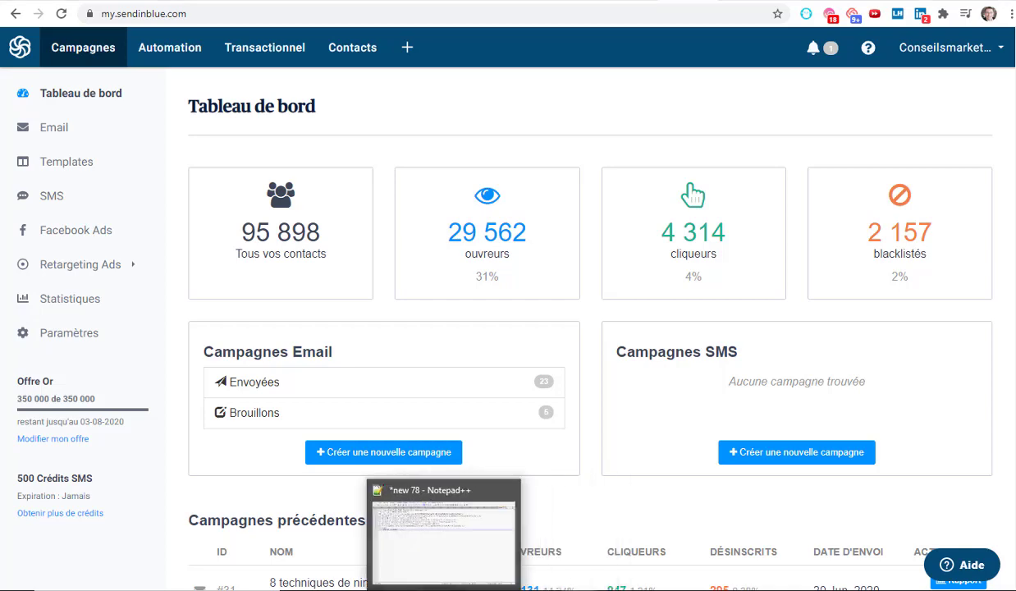
pyautogui.click(444, 590)
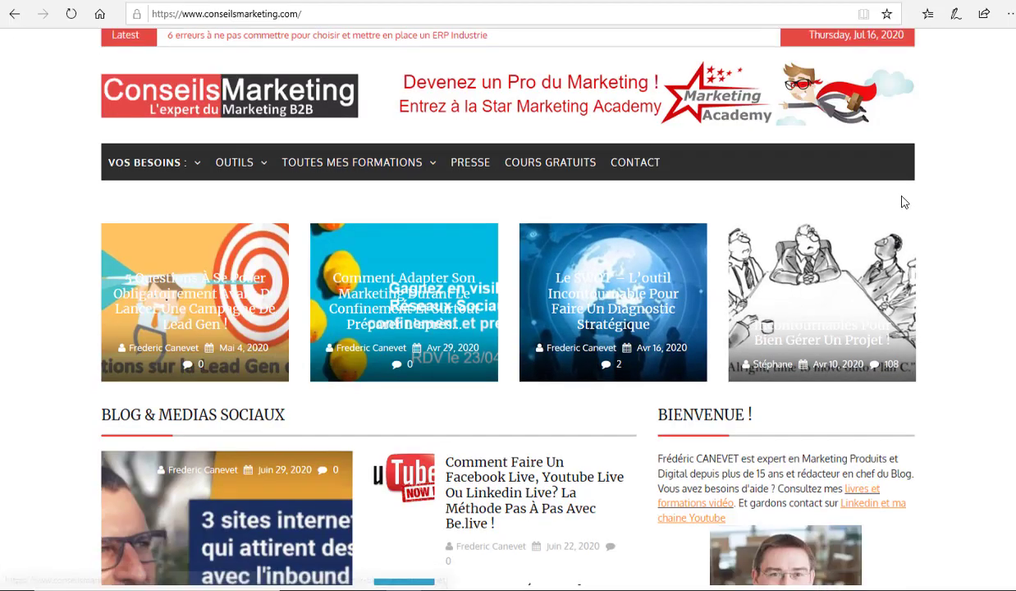
pyautogui.scroll(-5, 909, 205)
pyautogui.scroll(5, 917, 199)
pyautogui.scroll(-6, 922, 195)
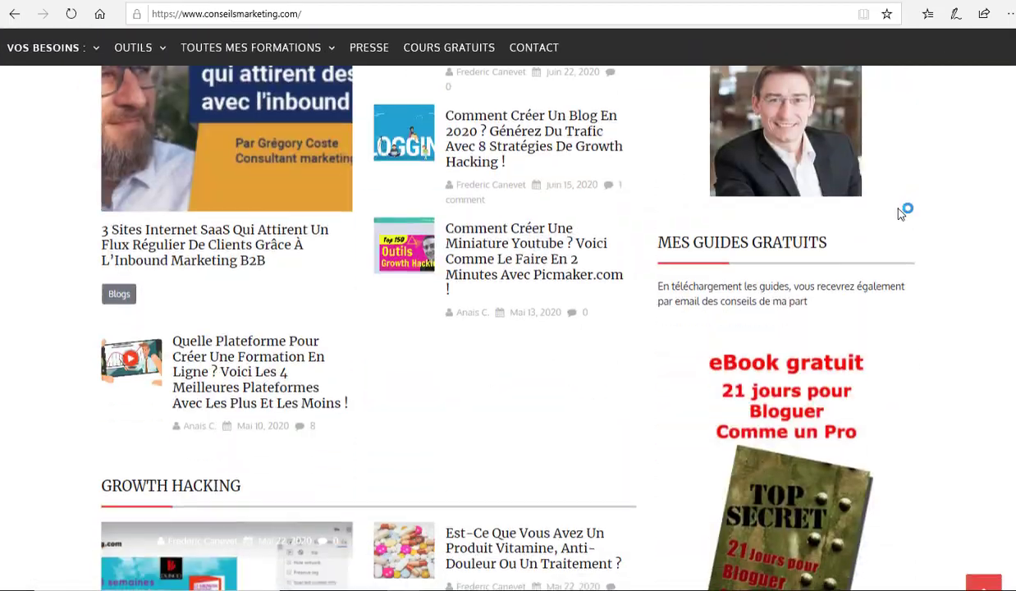
pyautogui.scroll(6, 863, 210)
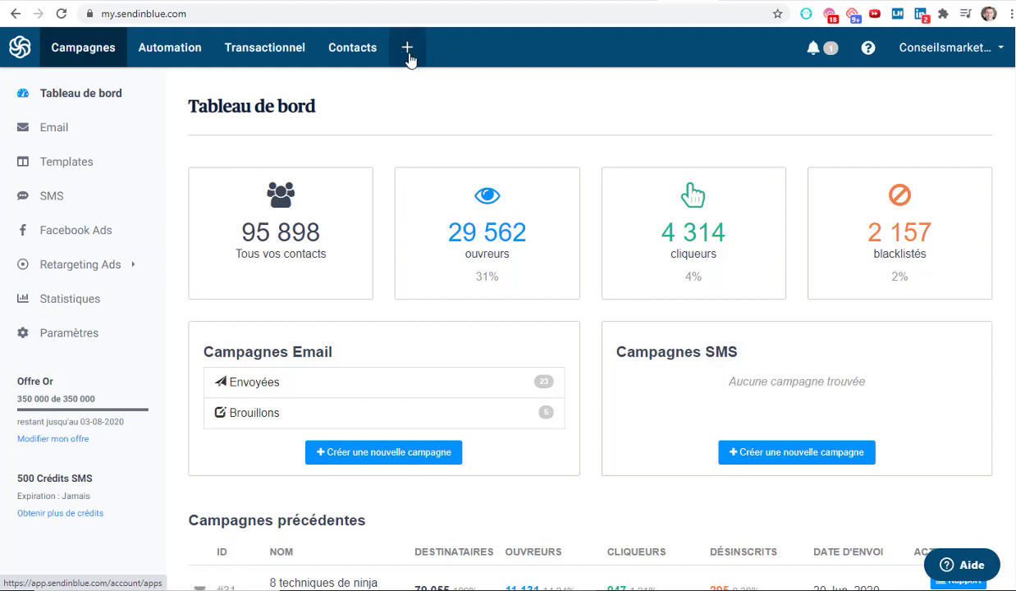
# - In the Sendinblue account in Chrome, open the plugin catalogue and the details of the WordPress plugin
pyautogui.click(999, 54)
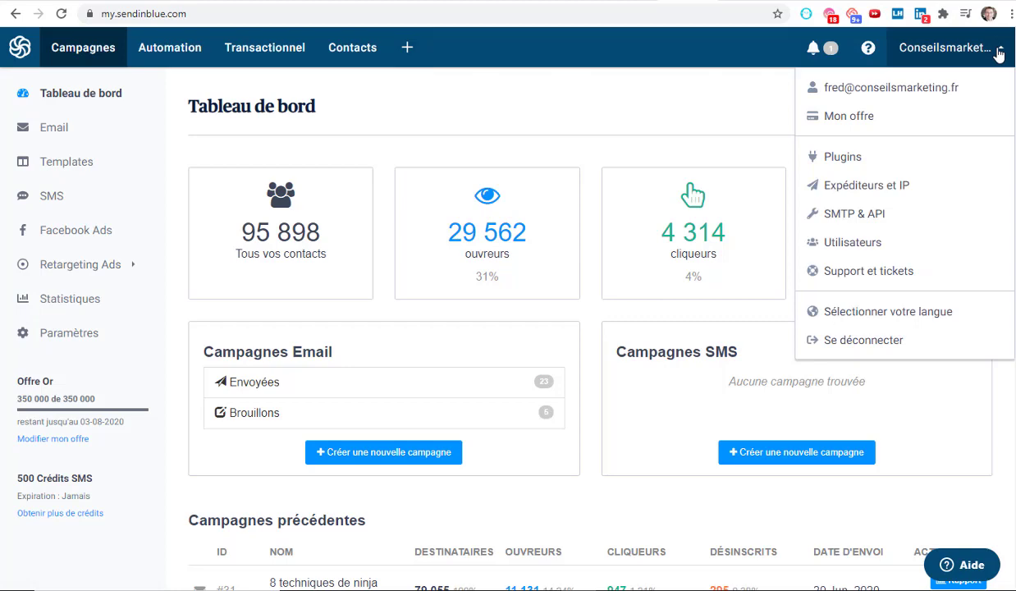
pyautogui.click(845, 158)
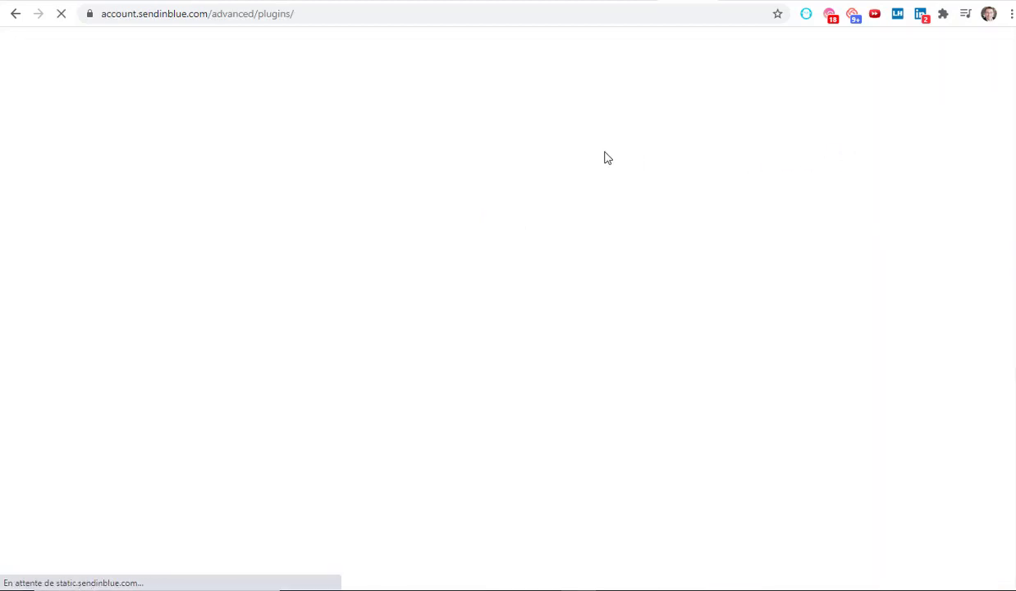
pyautogui.scroll(-5, 494, 144)
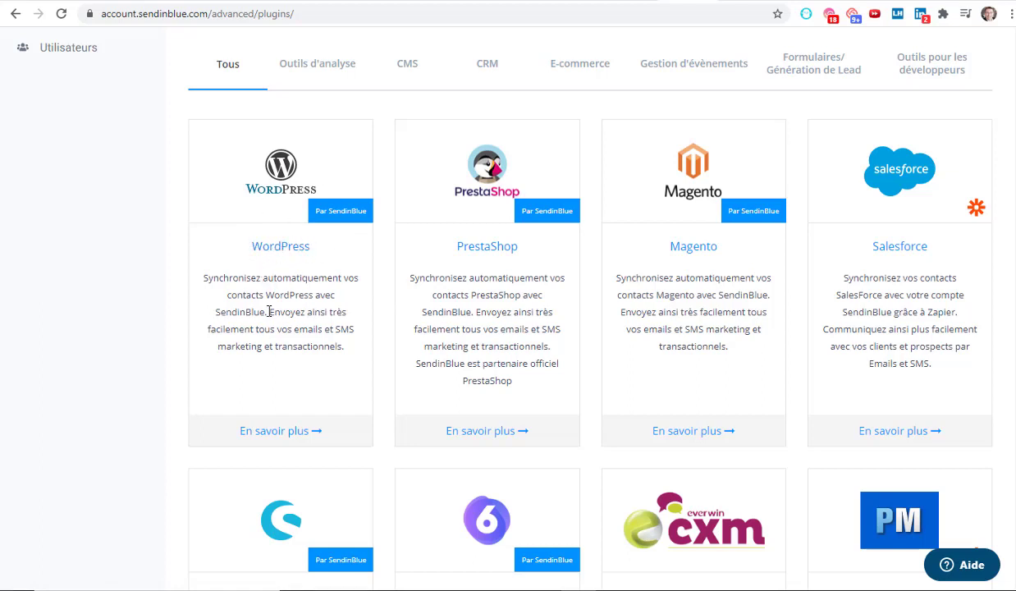
pyautogui.click(275, 431)
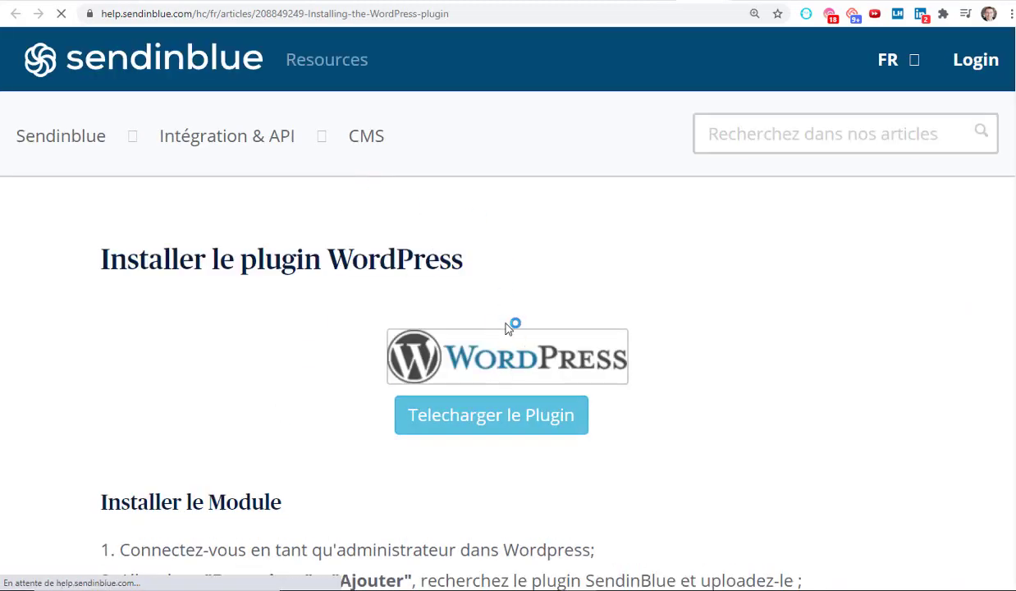
# - Download the Sendinblue plugin for WordPress from its WordPress.org page
pyautogui.scroll(-3, 509, 328)
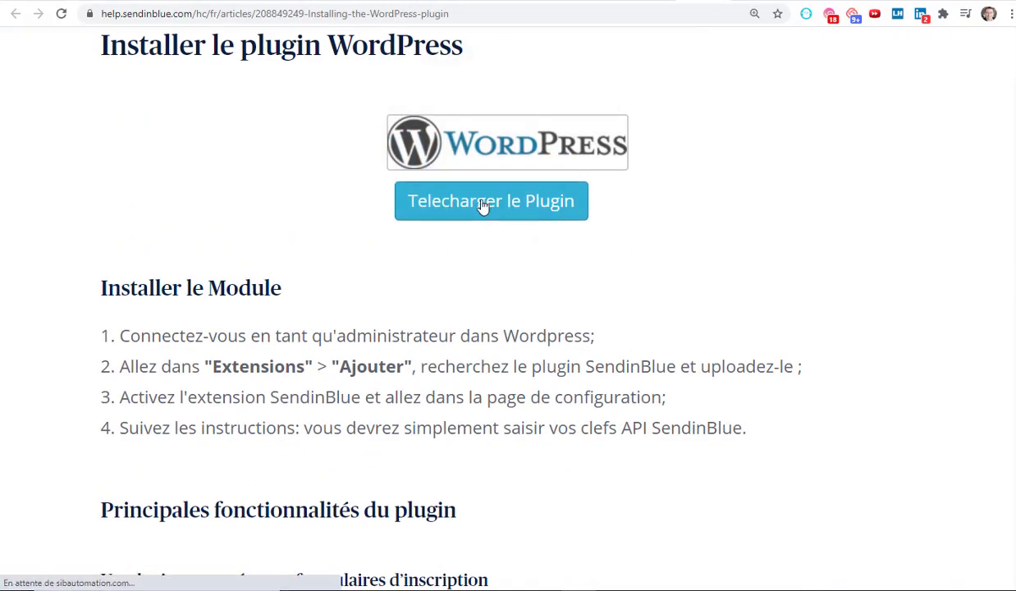
pyautogui.click(484, 205)
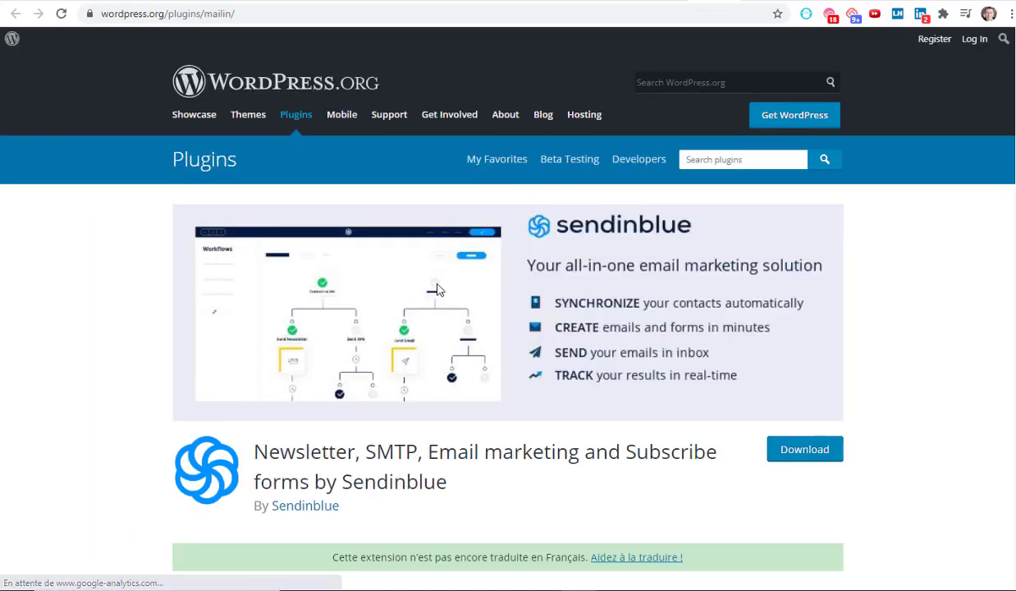
pyautogui.scroll(-2, 575, 263)
pyautogui.click(814, 304)
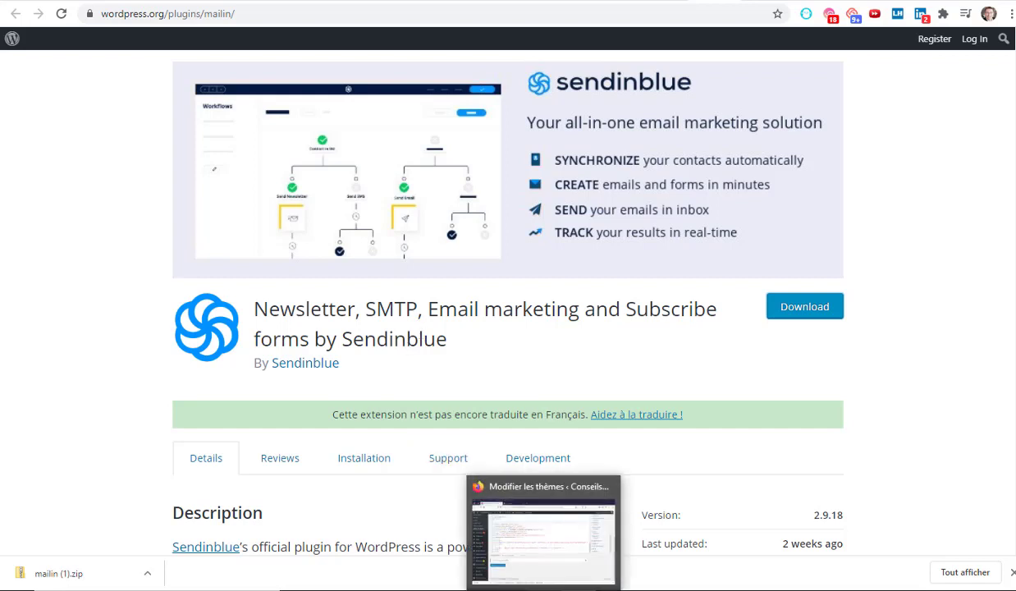
# - Switch to the WordPress admin in Firefox, open the page for adding extensions and dismiss the Sitemap extension notice
pyautogui.click(525, 525)
pyautogui.scroll(2, 252, 241)
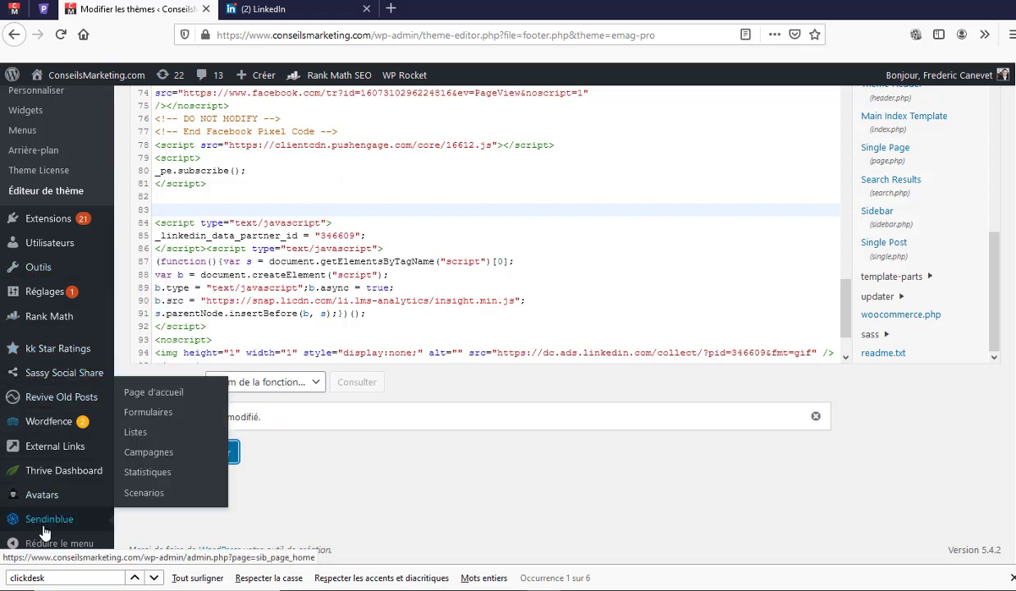
pyautogui.moveTo(62, 225)
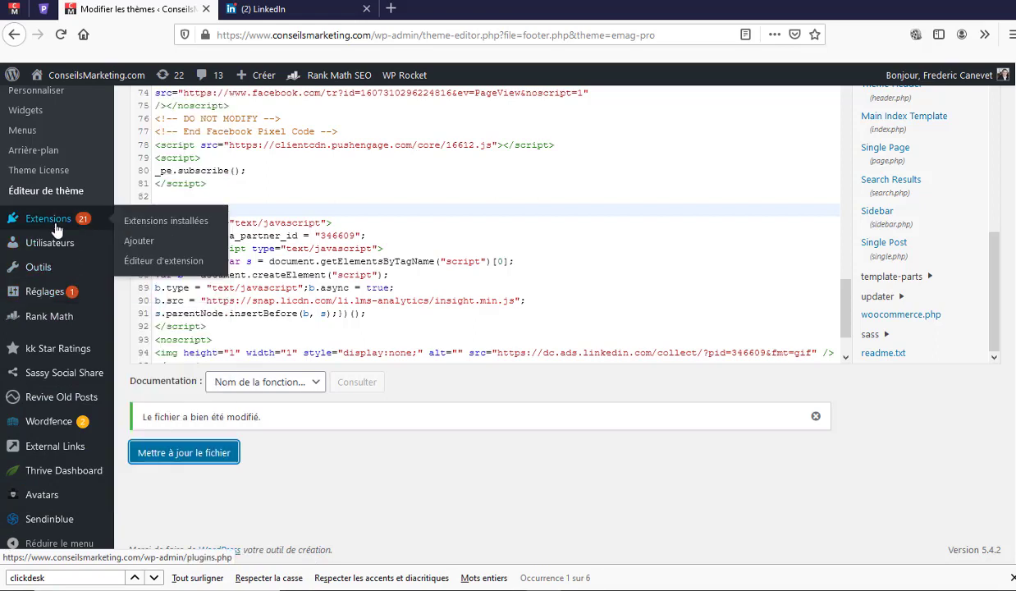
pyautogui.click(137, 247)
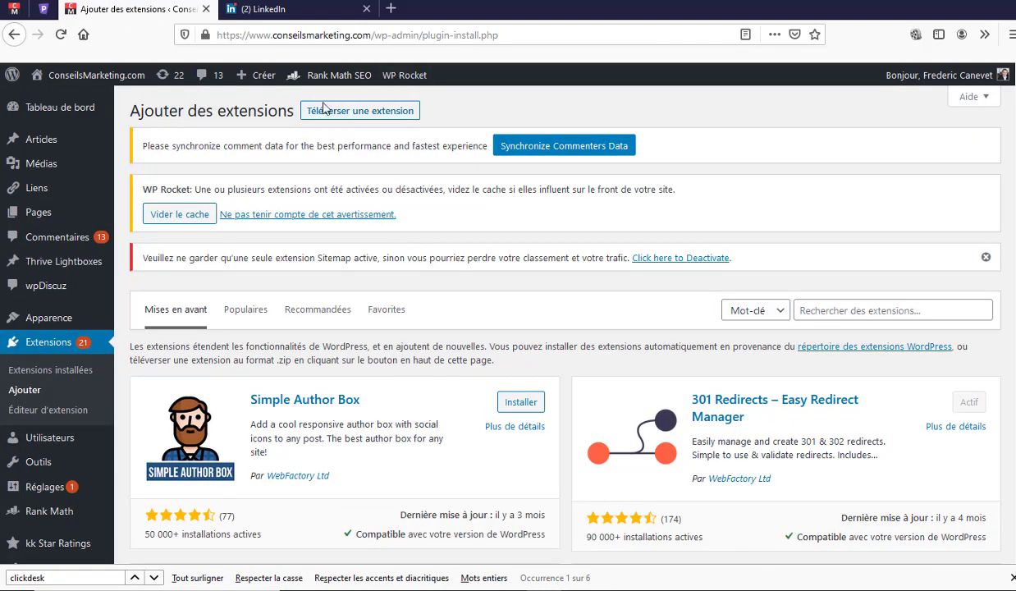
pyautogui.click(985, 257)
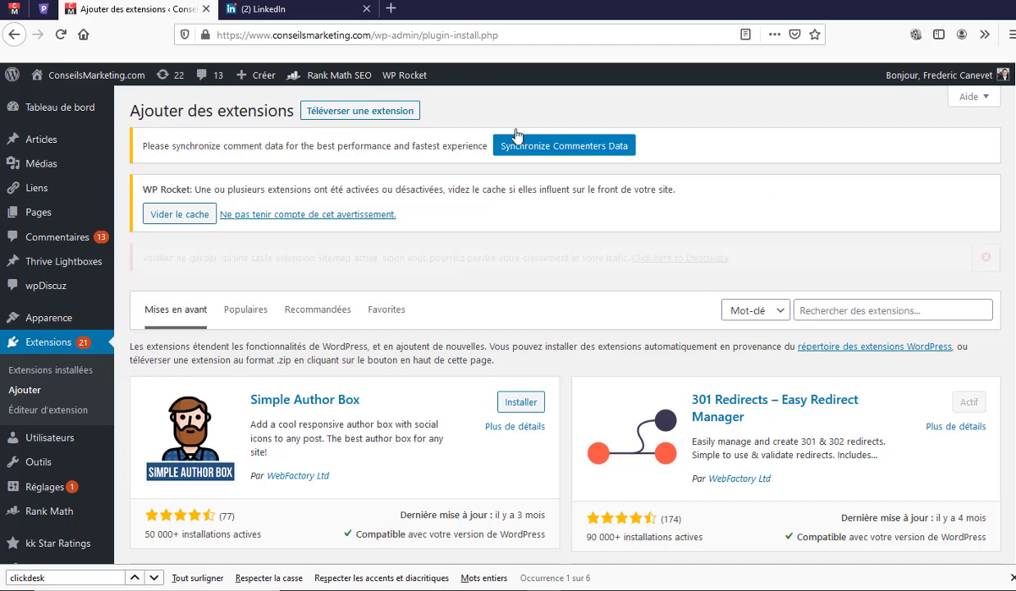
# - Try to upload mailin (1).zip as an extension and install it
pyautogui.click(368, 112)
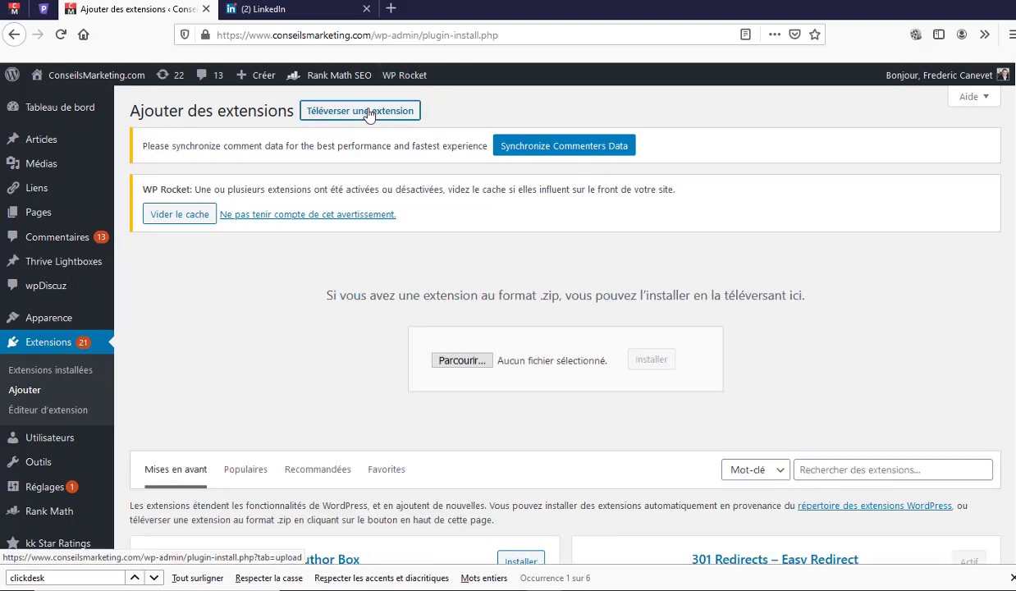
pyautogui.click(460, 361)
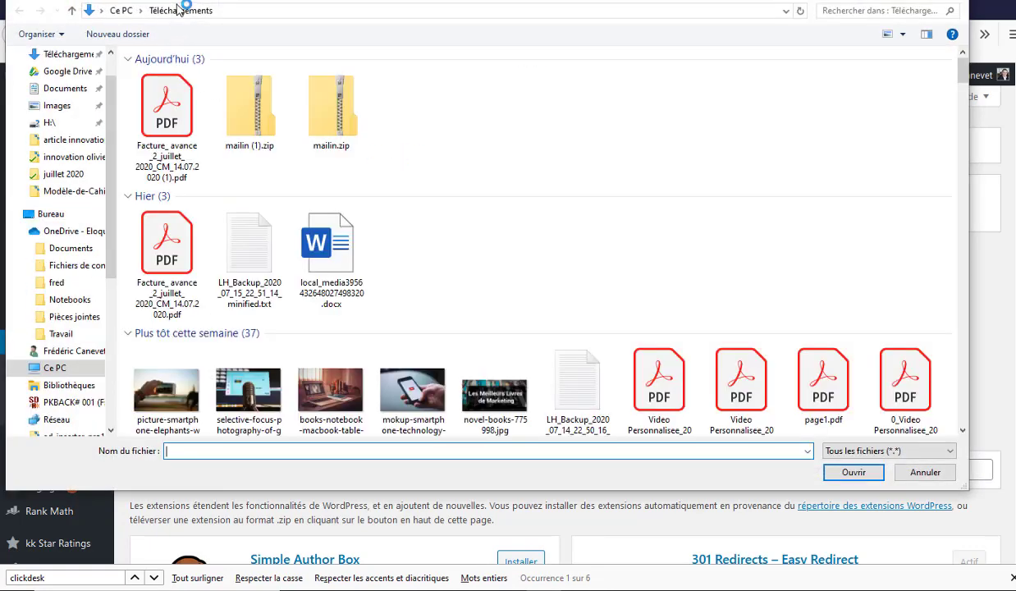
pyautogui.click(244, 105)
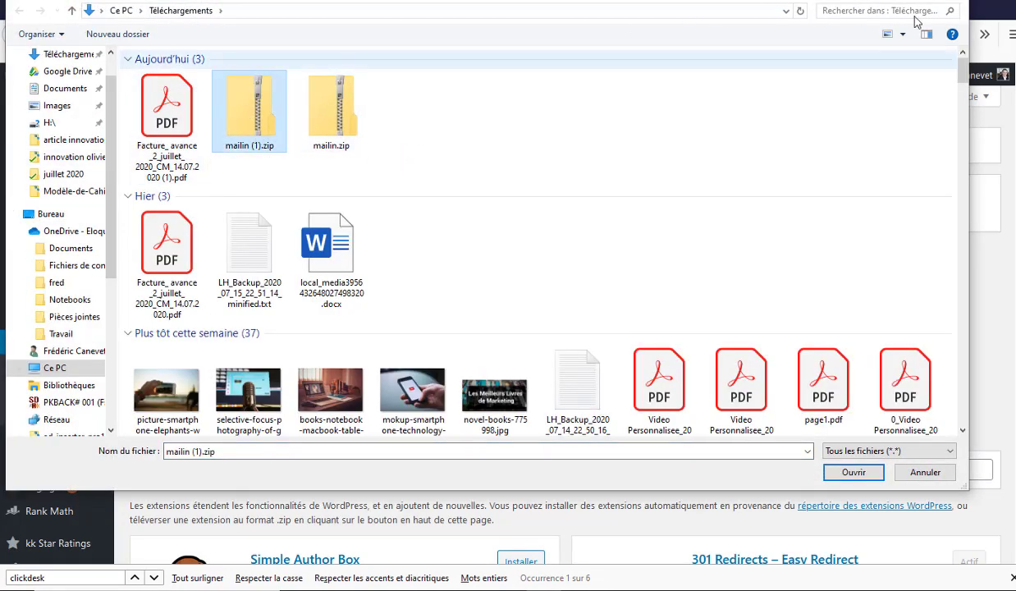
pyautogui.press('Return')
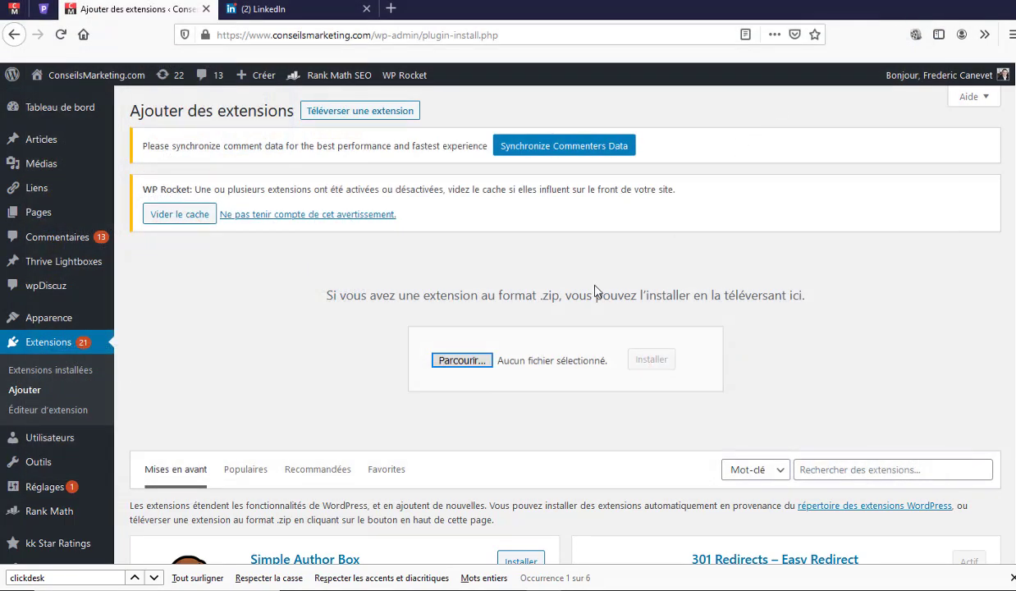
pyautogui.click(648, 355)
pyautogui.scroll(-1, 292, 345)
pyautogui.scroll(-1, 292, 346)
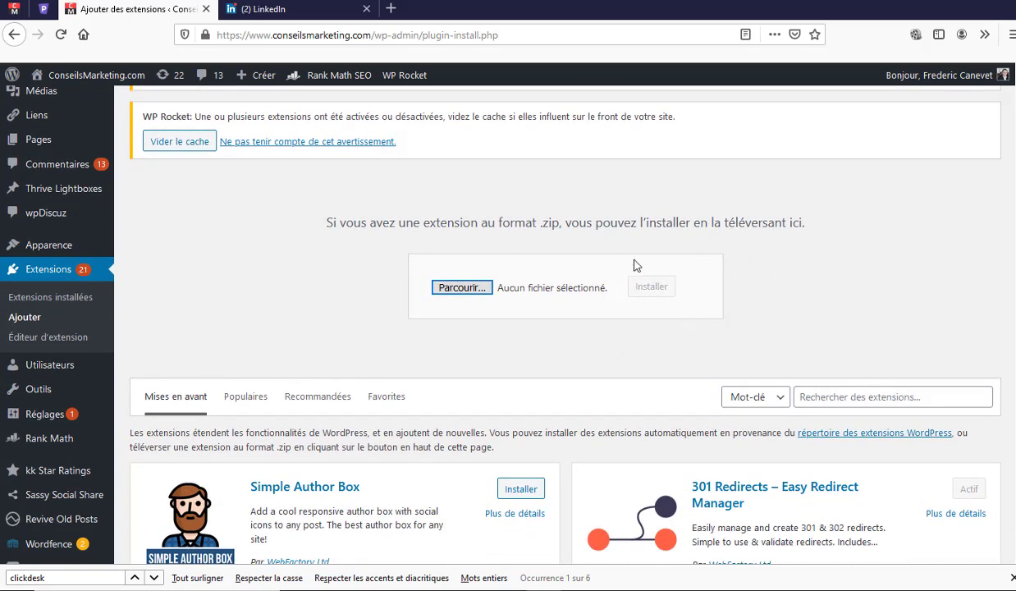
# - Find the Sendinblue plugin among the installed extensions by searching the page for "sendin"
pyautogui.click(78, 303)
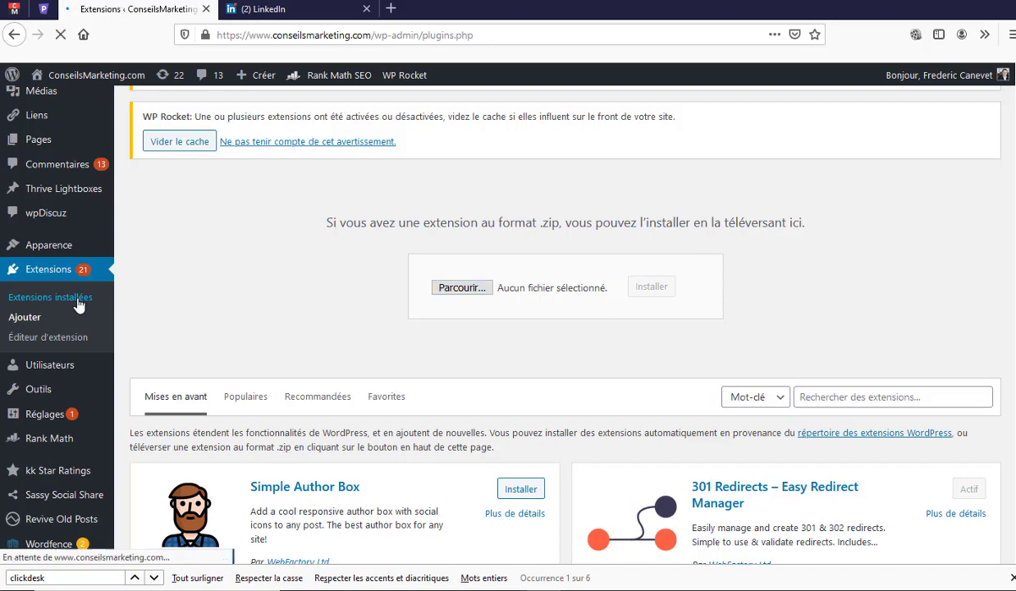
pyautogui.scroll(-3, 255, 233)
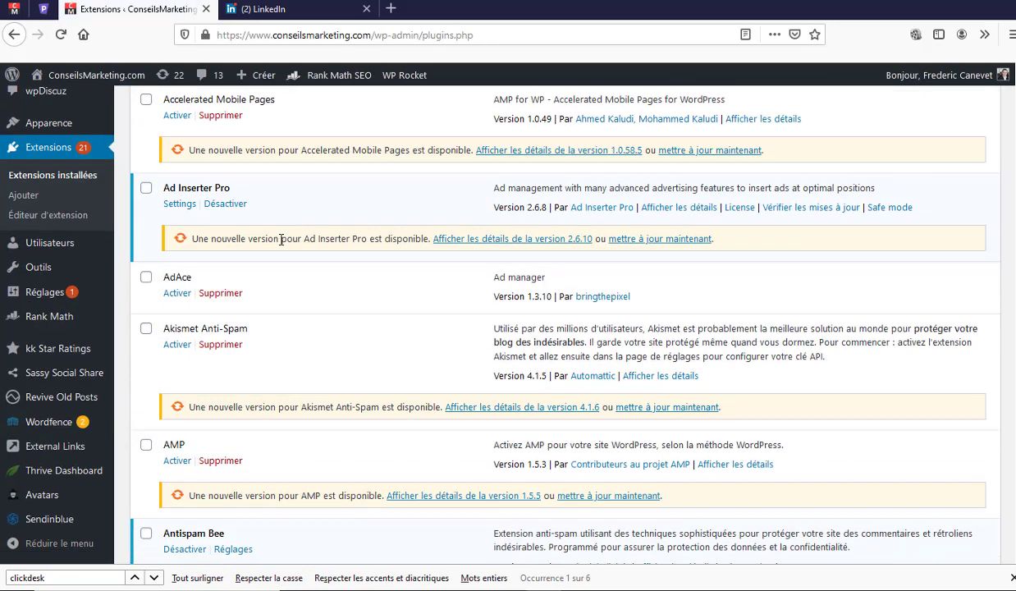
pyautogui.hotkey('ctrl', 'f')
pyautogui.write('send')
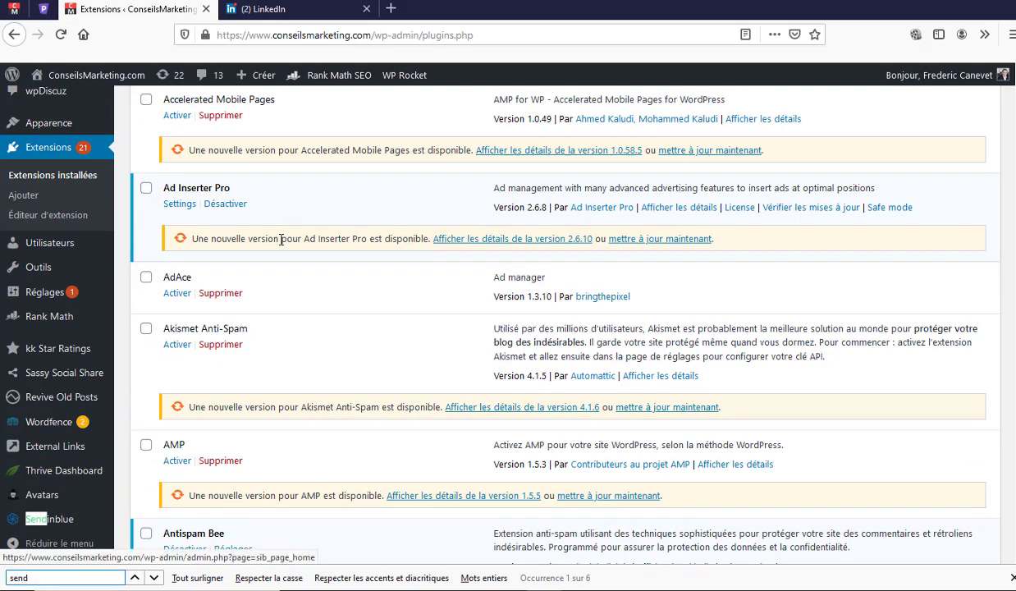
pyautogui.write('in')
pyautogui.click(153, 578)
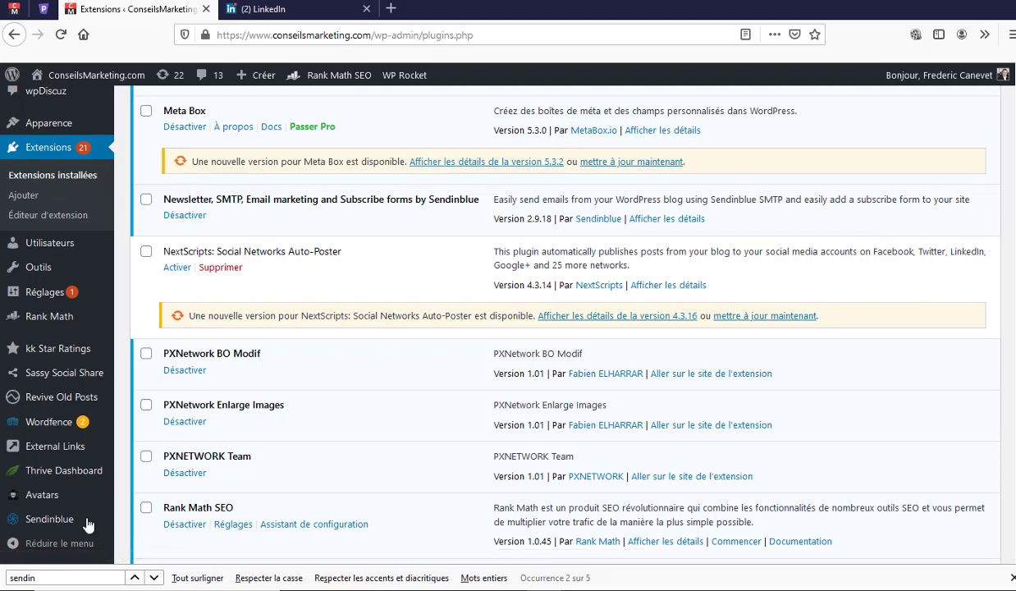
# - Open the Sendinblue plugin's home page in the WordPress admin, close the page search and review the connected account
pyautogui.moveTo(56, 521)
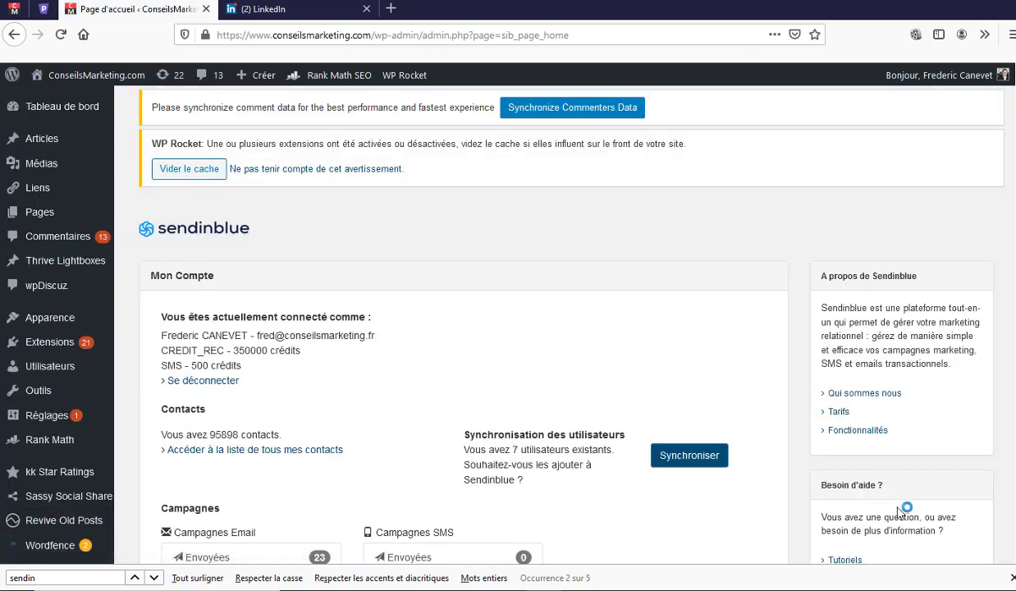
pyautogui.click(1012, 578)
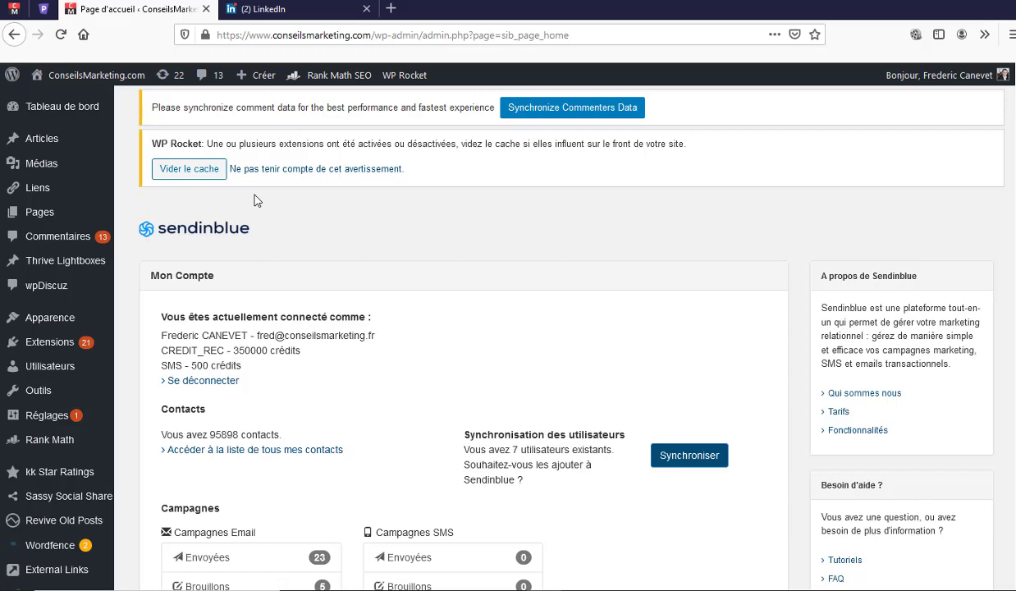
pyautogui.scroll(-3, 272, 213)
pyautogui.scroll(3, 283, 199)
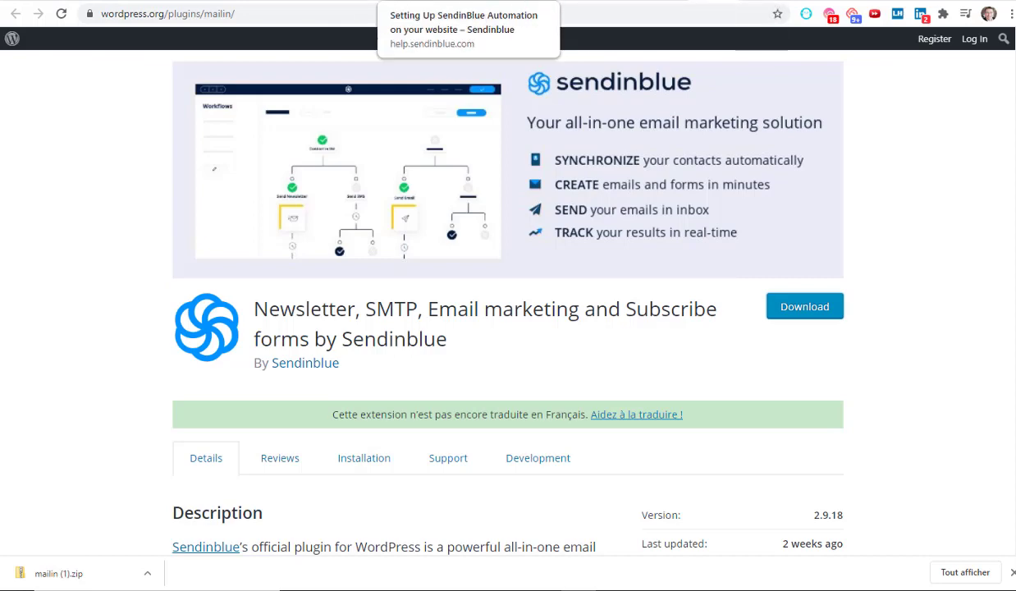
# - Switch back to the Sendinblue account in Chrome, open the SMTP & API page and highlight the v2 Plugins key entry
pyautogui.click(639, 4)
pyautogui.click(632, 2)
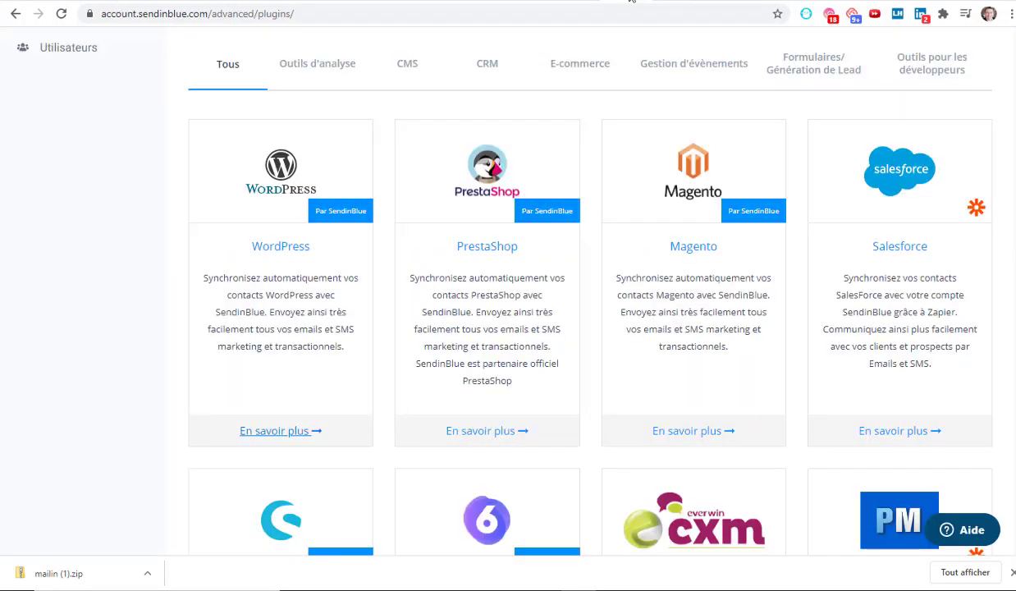
pyautogui.scroll(4, 694, 122)
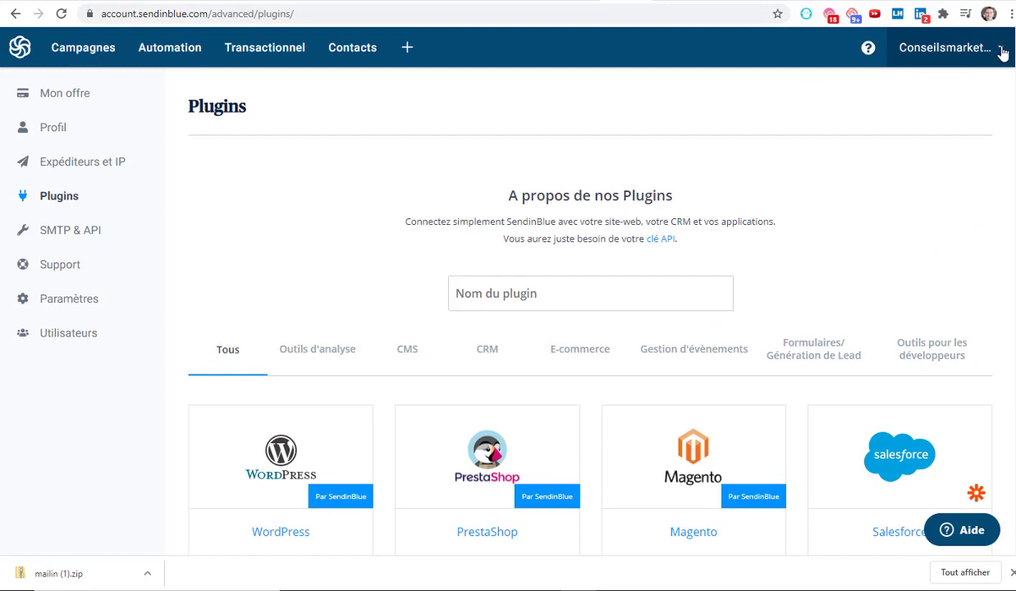
pyautogui.click(1002, 51)
pyautogui.click(903, 115)
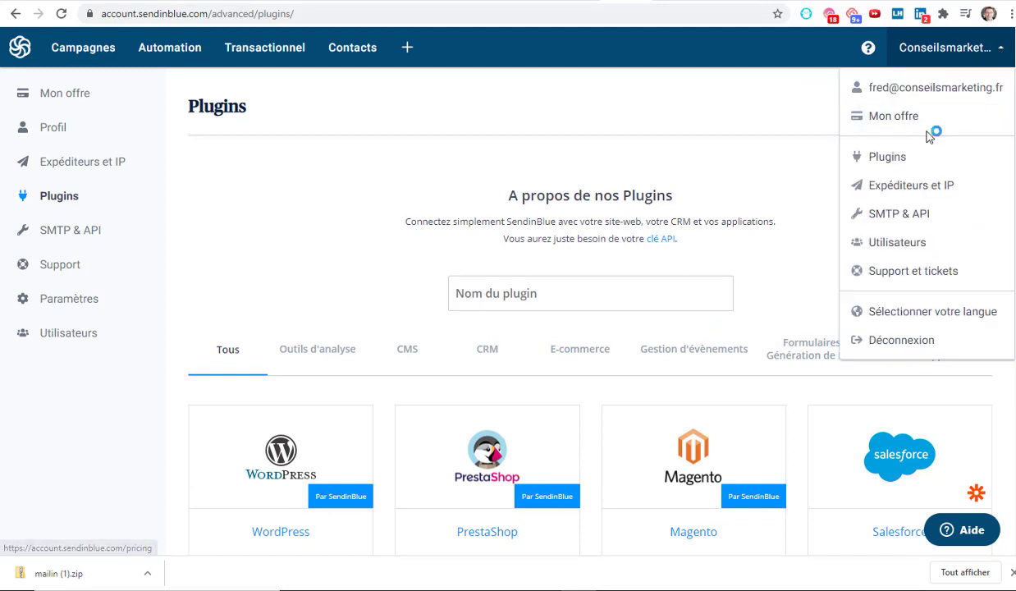
pyautogui.click(886, 216)
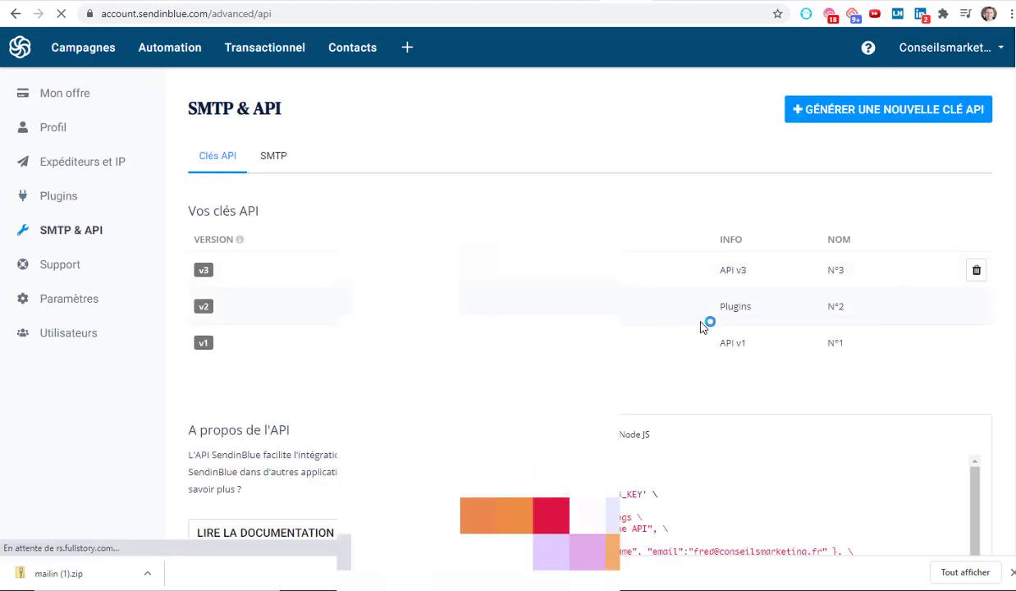
pyautogui.doubleClick(739, 308)
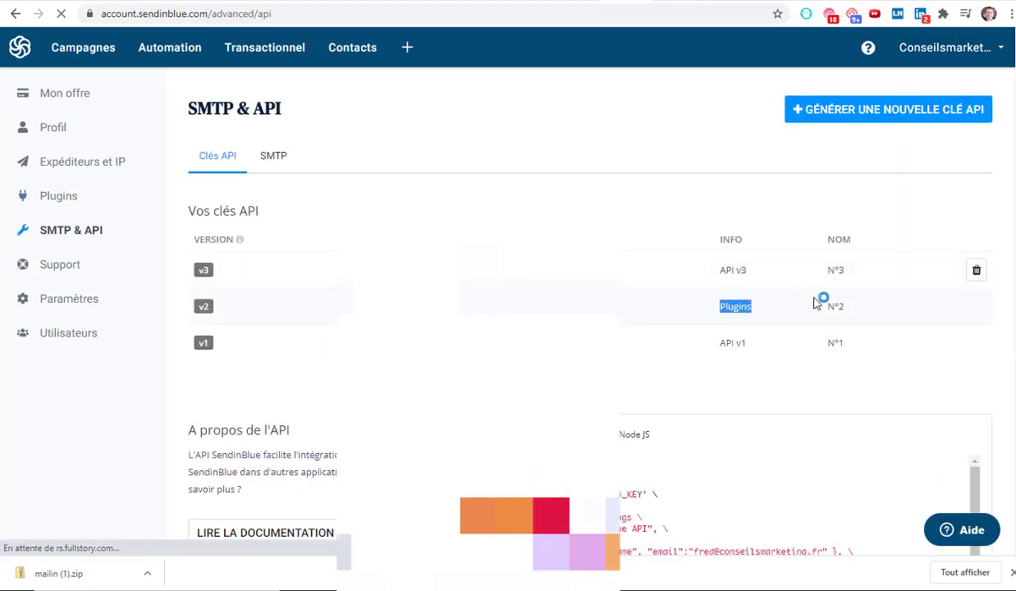
pyautogui.moveTo(855, 299); pyautogui.dragTo(714, 310)
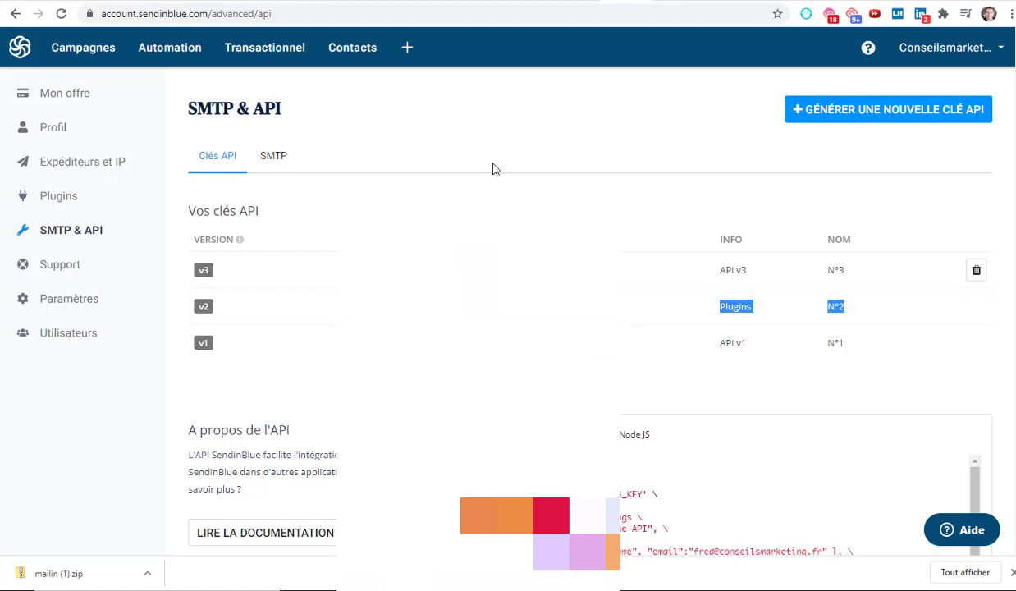
# - Switch to the WordPress admin in Firefox and examine the Sendinblue plugin's account, contacts, campaigns and transactional email sections
pyautogui.hotkey('alt', 'Tab')
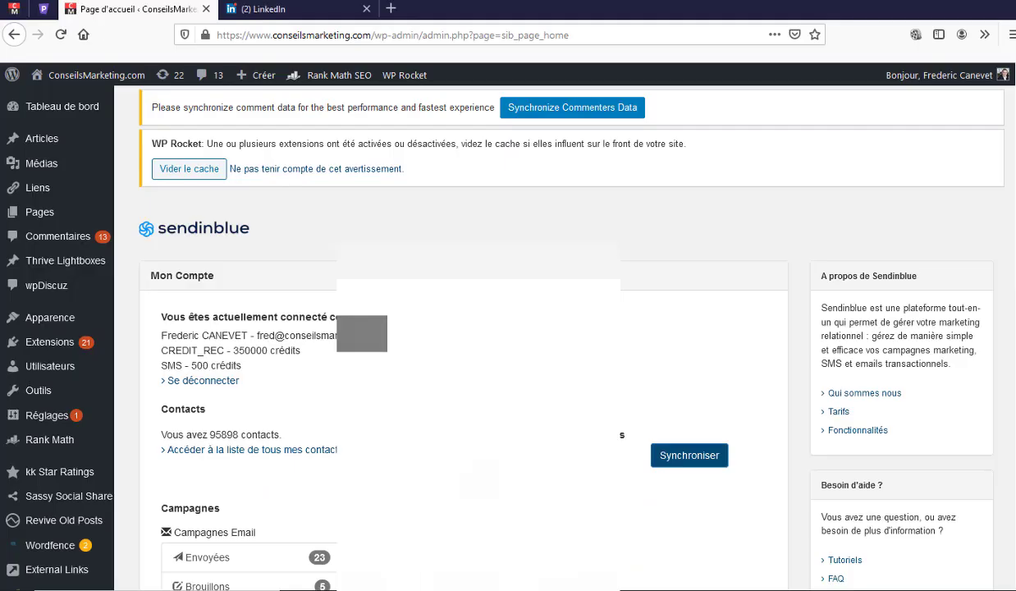
pyautogui.scroll(-3, 340, 329)
pyautogui.scroll(3, 351, 203)
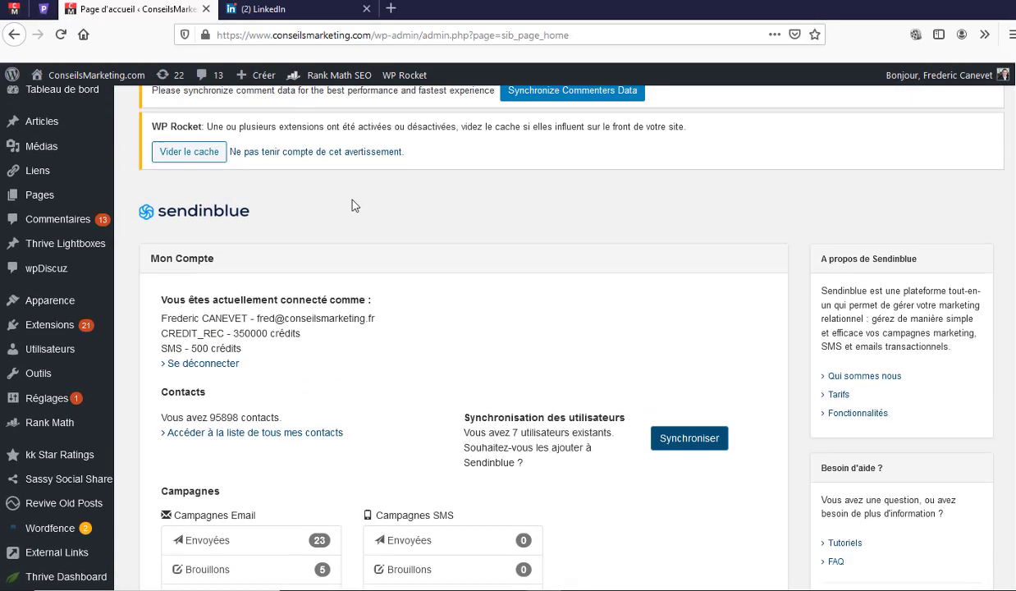
pyautogui.scroll(-2, 353, 199)
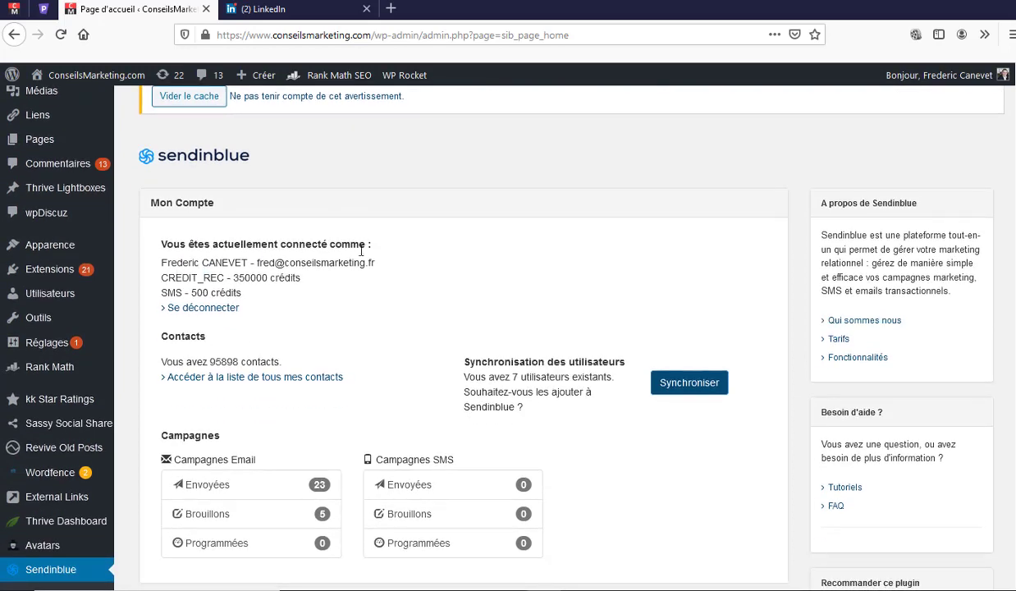
pyautogui.scroll(-2, 233, 290)
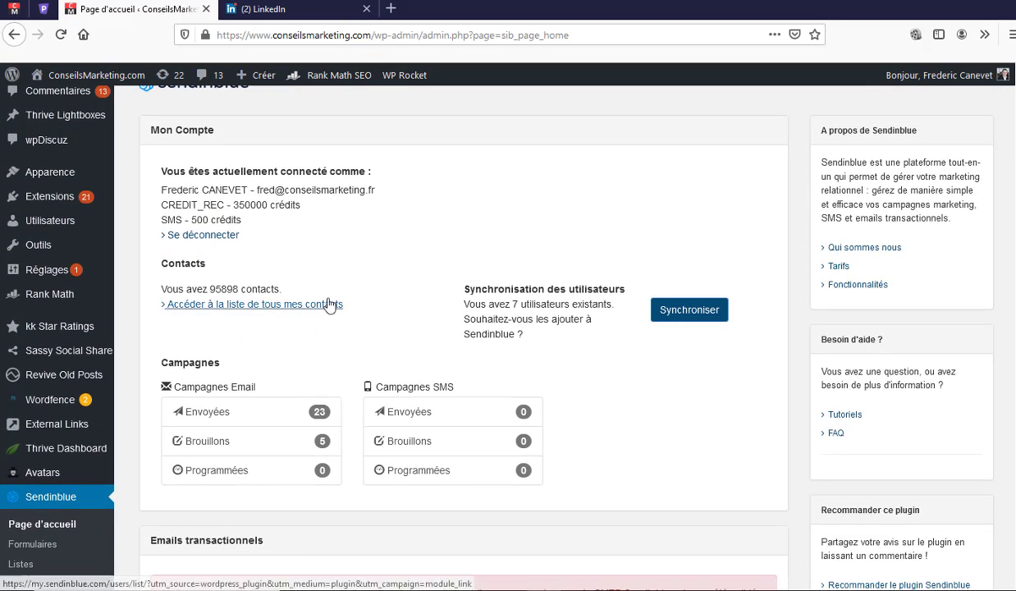
pyautogui.scroll(-2, 289, 299)
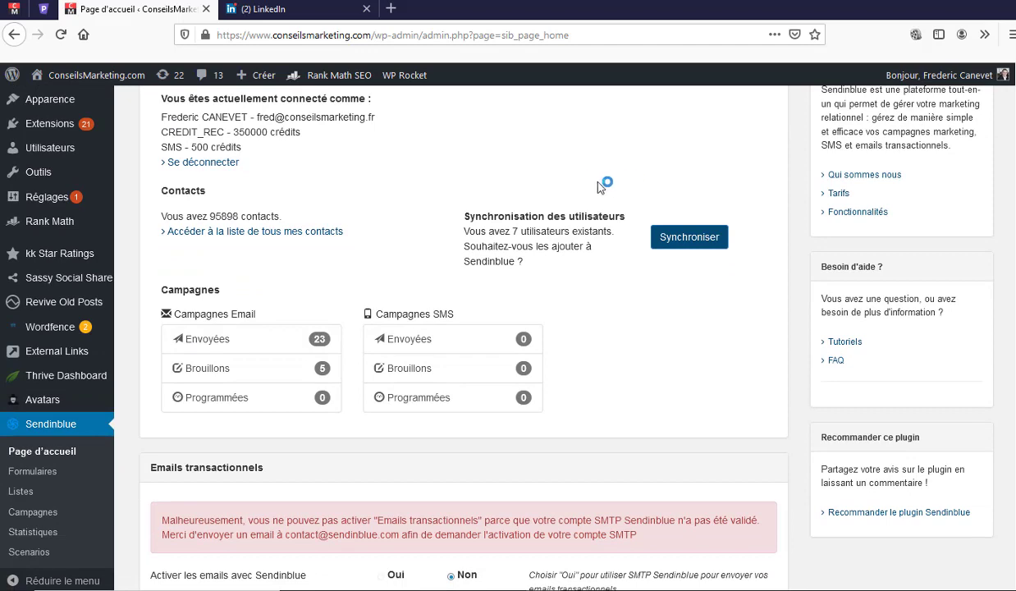
pyautogui.scroll(-5, 575, 181)
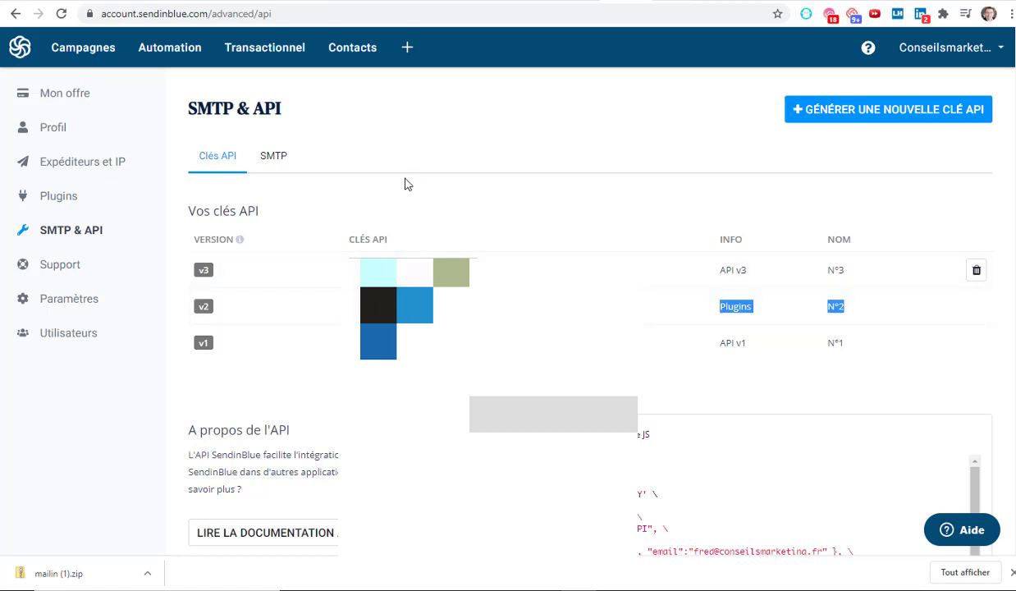
# - Open the applications page of the Sendinblue account in Chrome and examine the available applications, including Chat and CRM
pyautogui.click(408, 49)
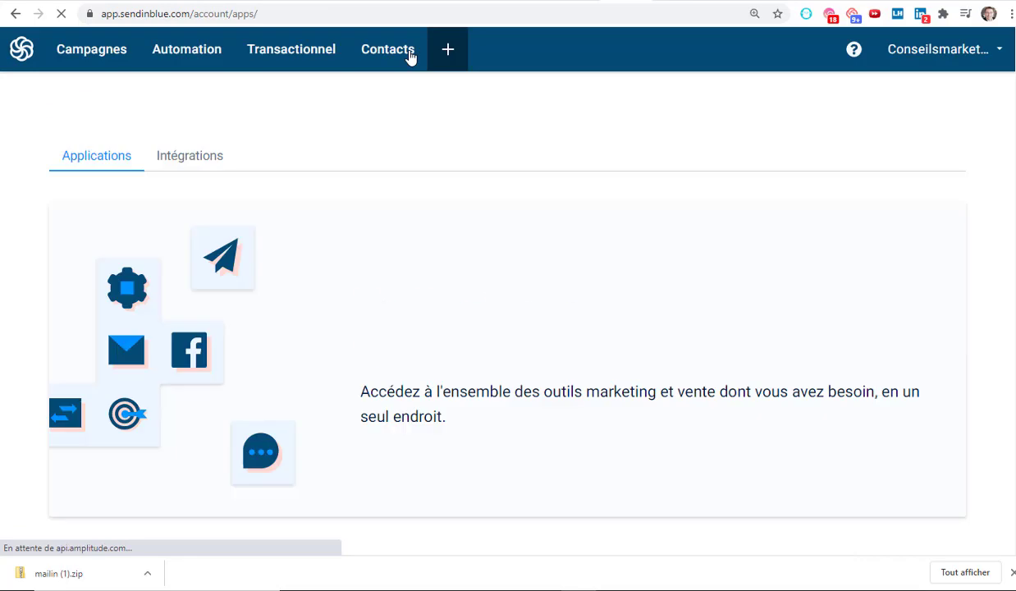
pyautogui.scroll(-4, 454, 170)
pyautogui.scroll(-3, 457, 177)
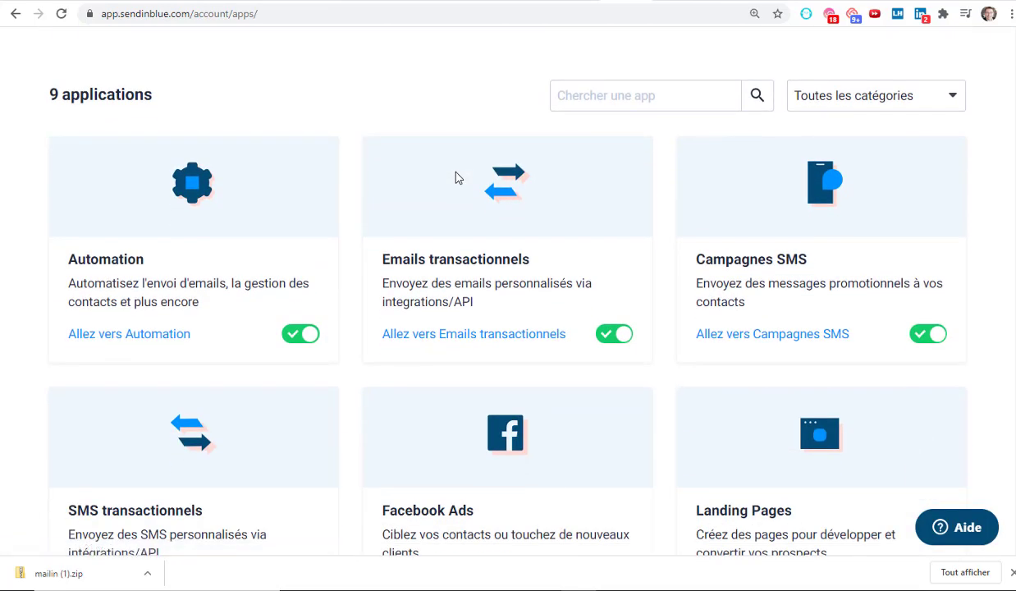
pyautogui.scroll(1, 459, 236)
pyautogui.scroll(-1, 148, 202)
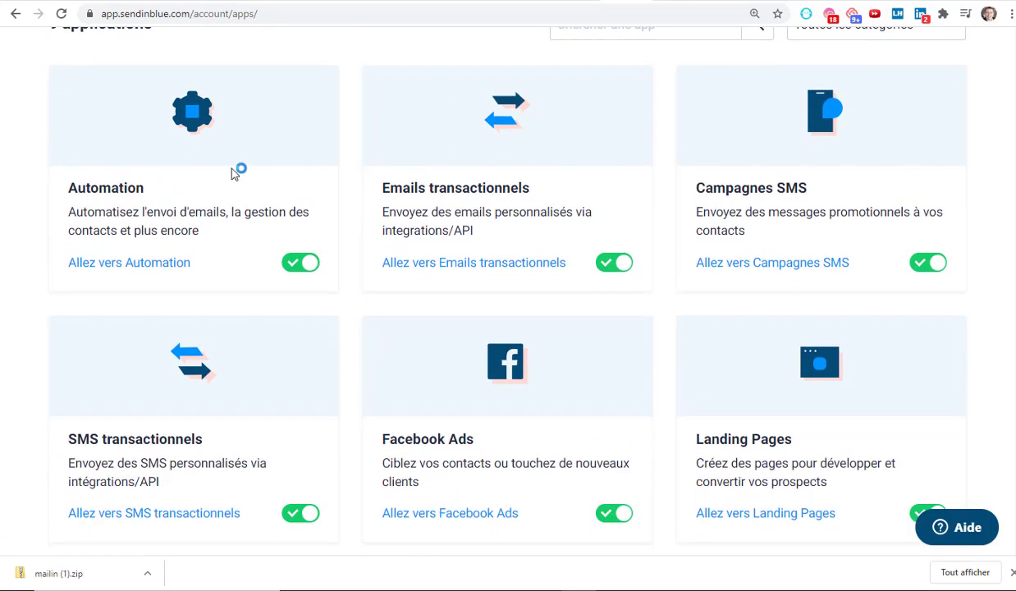
pyautogui.scroll(-2, 124, 309)
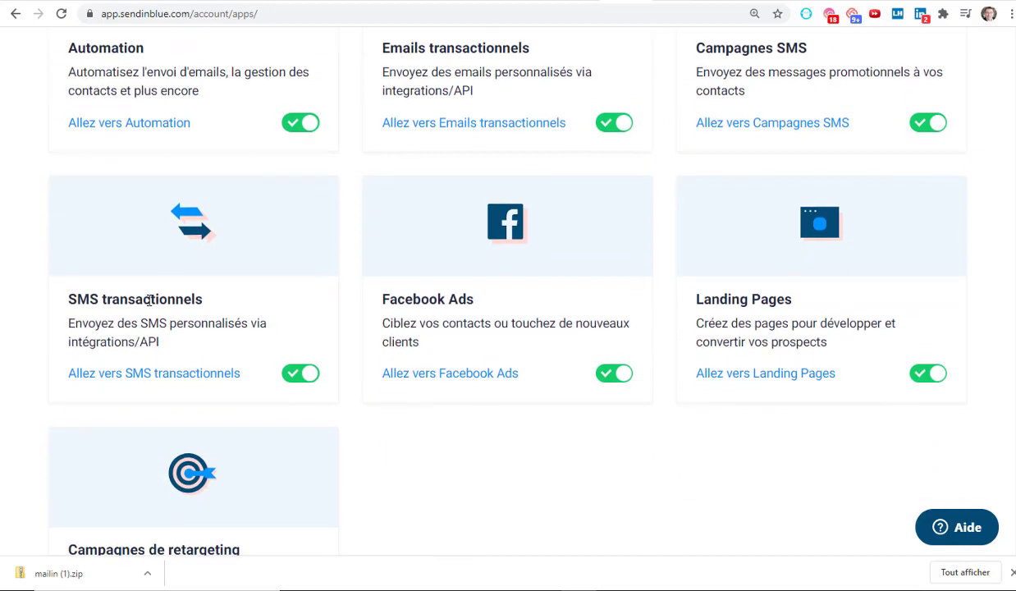
pyautogui.scroll(-2, 465, 313)
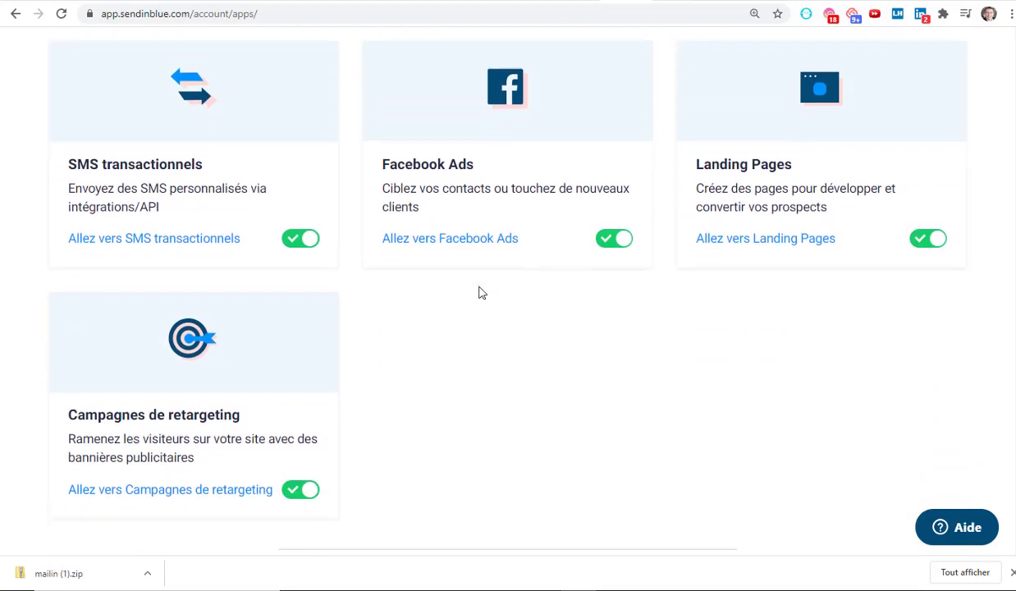
pyautogui.scroll(7, 501, 259)
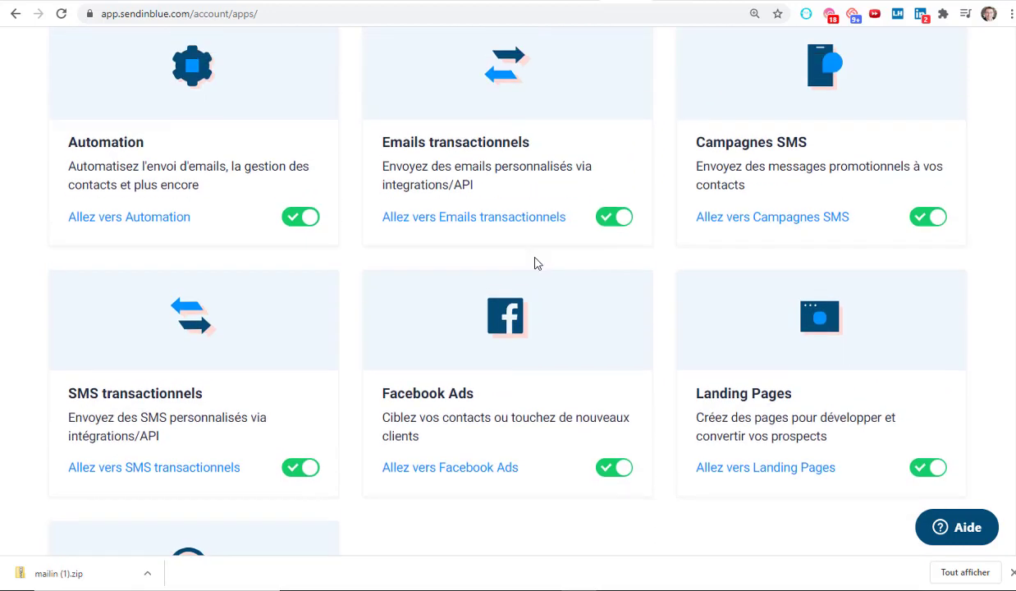
pyautogui.scroll(-5, 538, 264)
pyautogui.scroll(-2, 505, 248)
pyautogui.scroll(7, 487, 235)
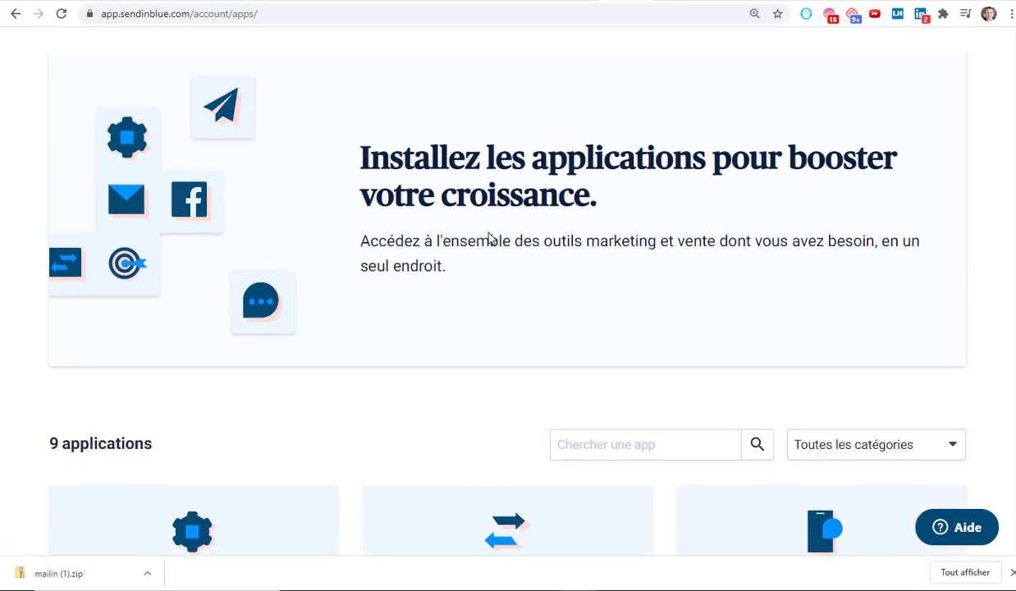
pyautogui.scroll(-5, 485, 246)
pyautogui.scroll(-5, 483, 263)
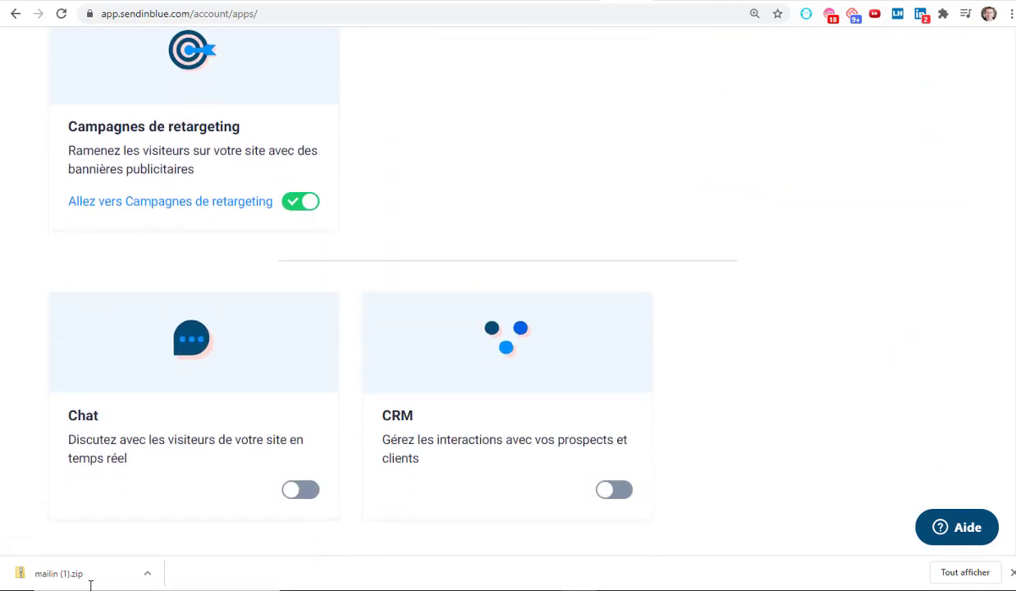
# - Enable the Chat application, go to it and open the Chatbox page in its settings
pyautogui.click(285, 491)
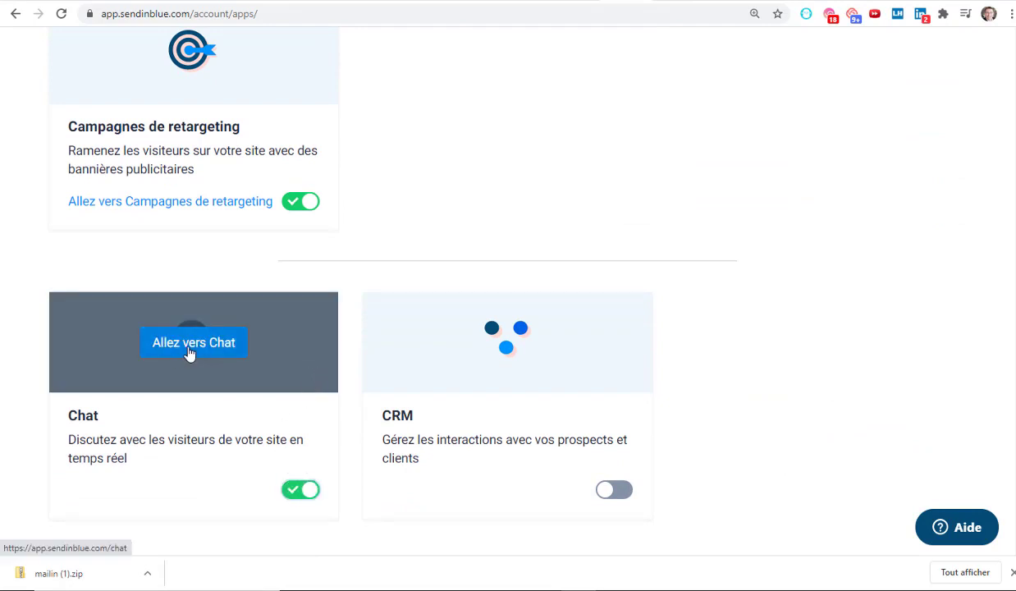
pyautogui.click(188, 351)
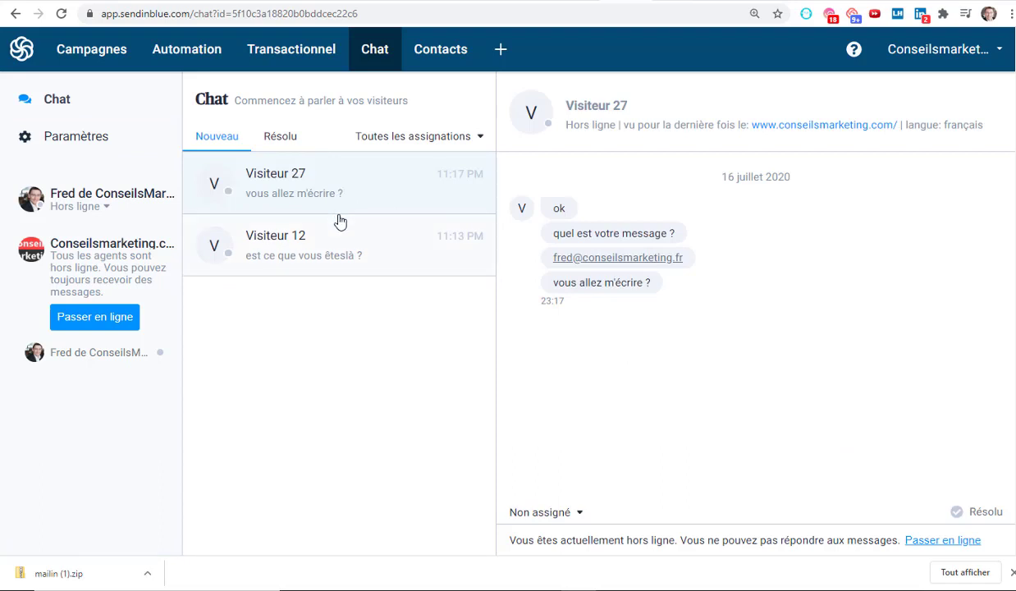
pyautogui.click(86, 139)
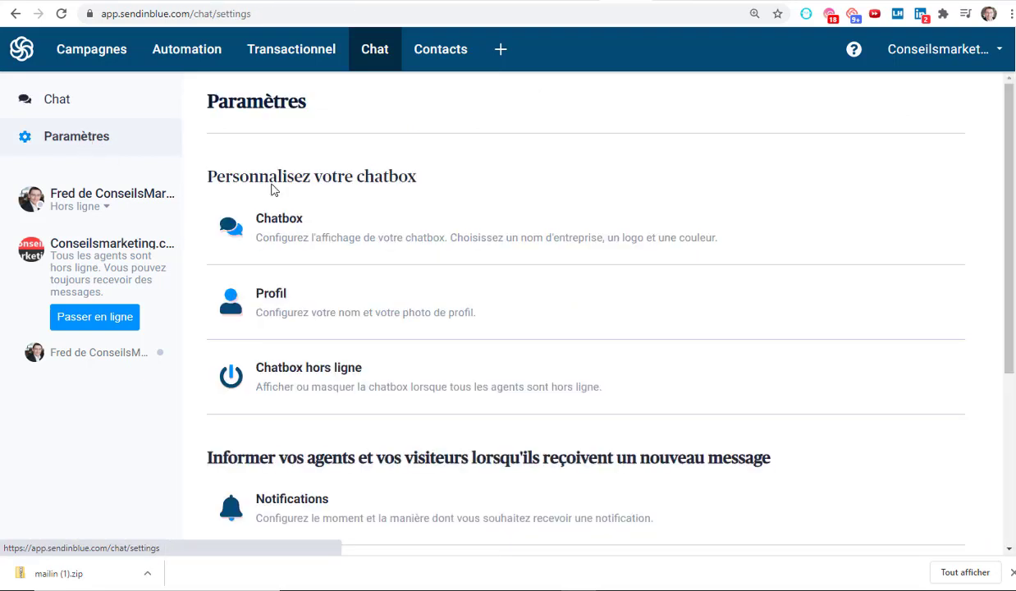
pyautogui.click(340, 221)
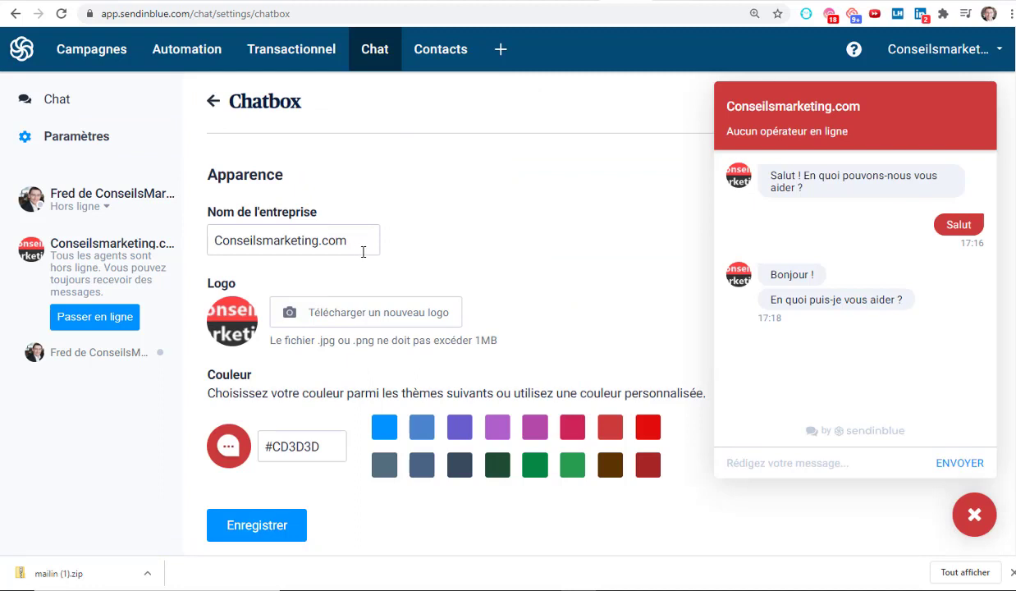
# - Examine the chatbox's appearance options for the company name, logo and theme colour
pyautogui.moveTo(362, 252); pyautogui.dragTo(105, 257)
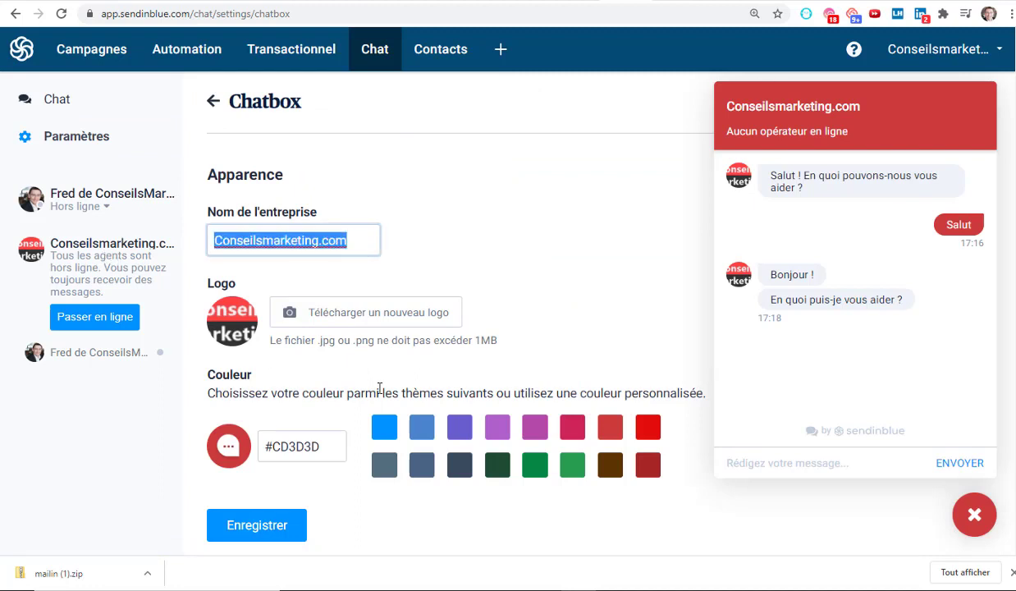
pyautogui.click(654, 432)
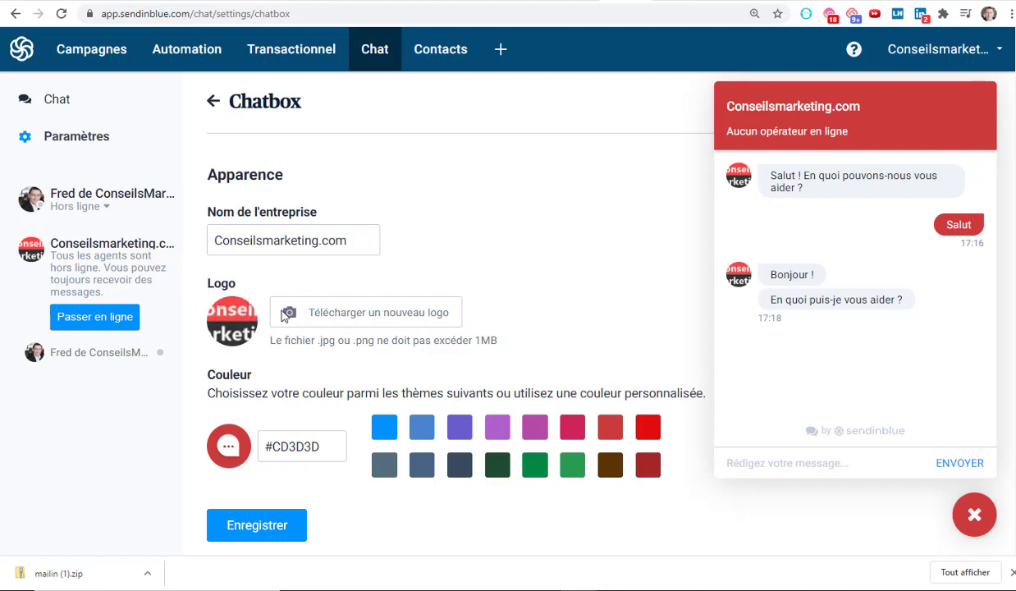
pyautogui.click(336, 304)
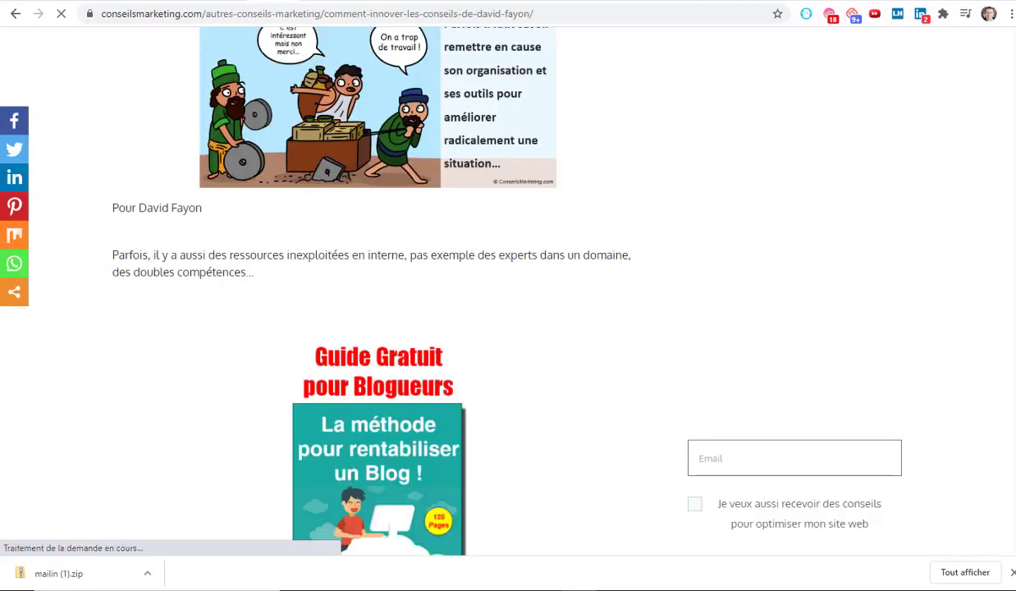
# - Capture the header area of the conseilsmarketing.com article page and paste it as a new image in the image editor
pyautogui.scroll(10, 423, 119)
pyautogui.moveTo(379, 162)
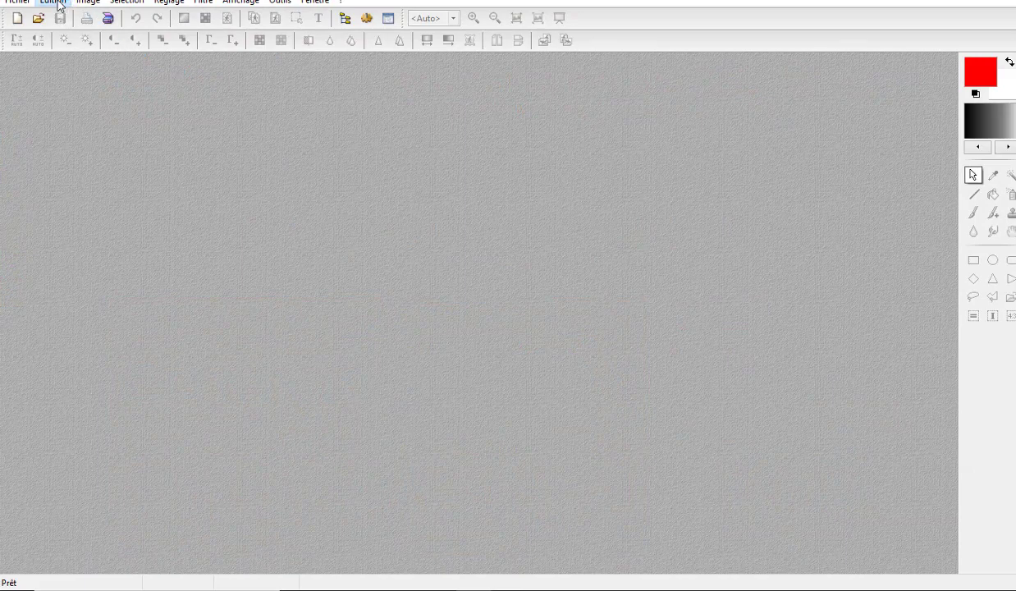
pyautogui.click(53, 2)
pyautogui.click(113, 131)
pyautogui.scroll(4, 189, 216)
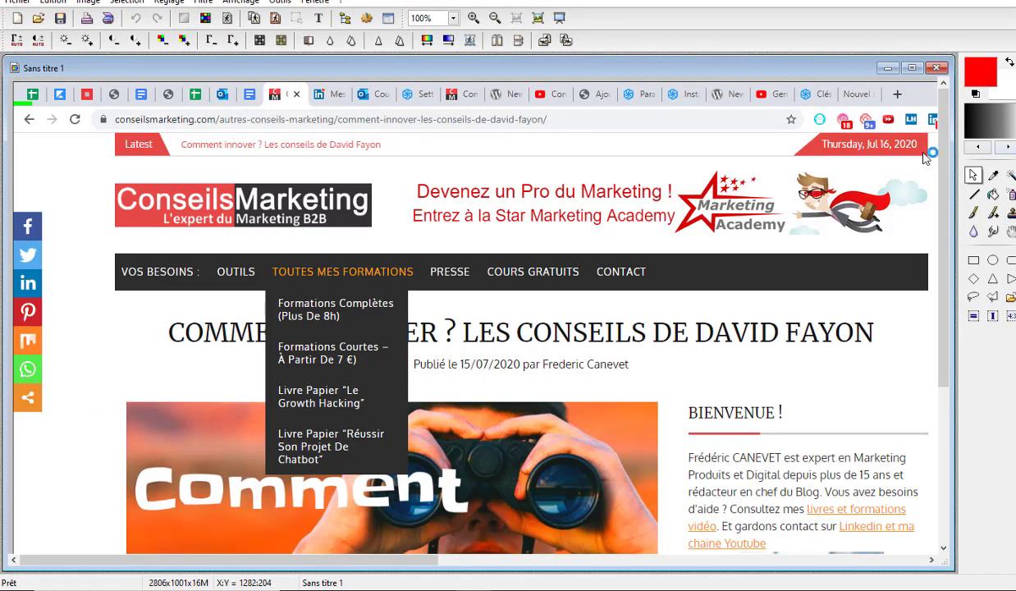
# - Sample the red of the ConseilsMarketing logo with the colour picker and copy its web code #E64A47
pyautogui.click(992, 175)
pyautogui.click(166, 212)
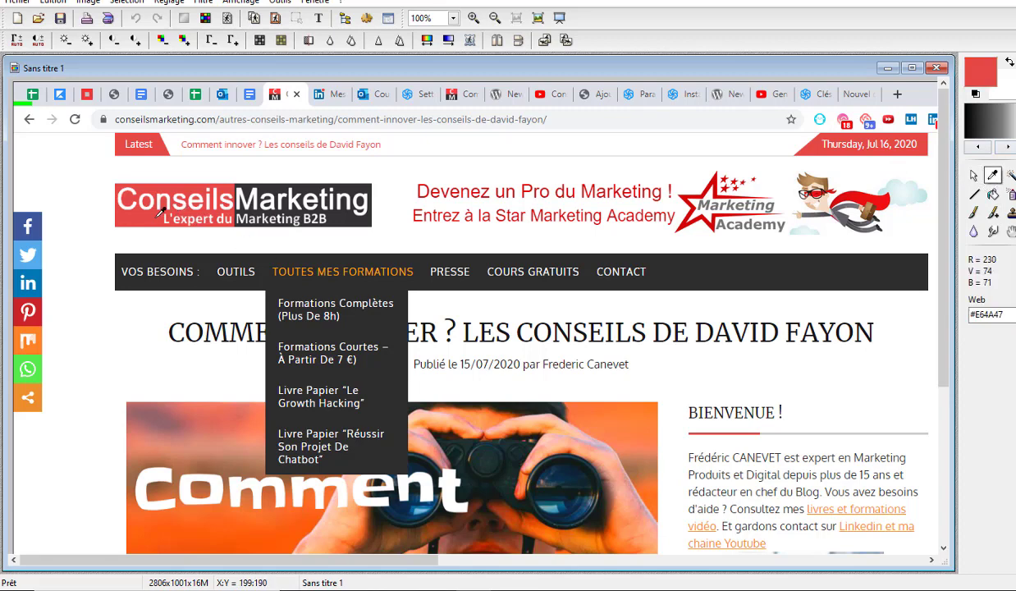
pyautogui.doubleClick(989, 314)
pyautogui.hotkey('ctrl', 'c')
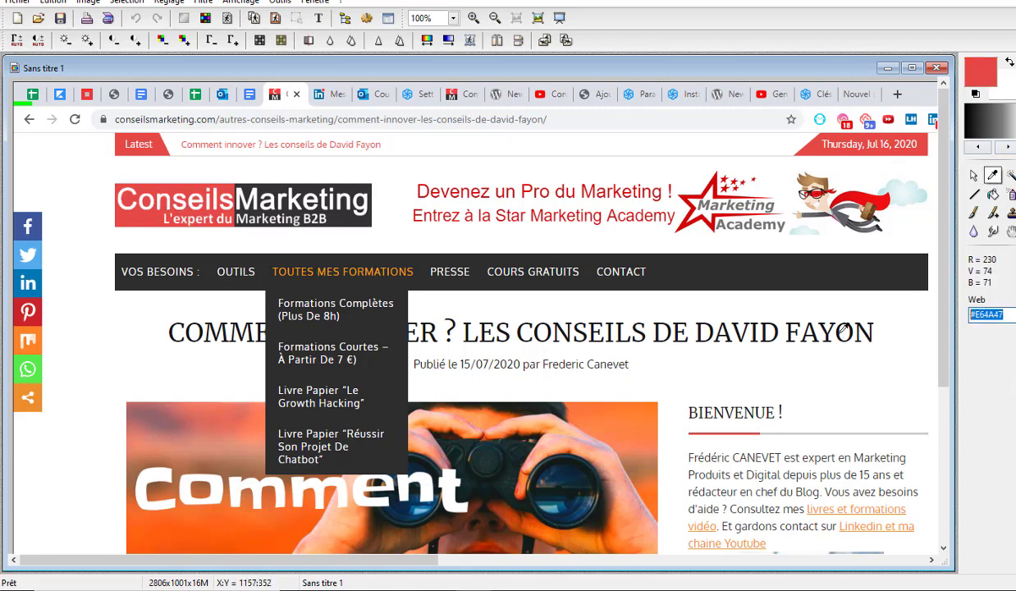
# - Return to the Chatbox settings in Chrome, set the chatbox colour to #E64A47 and save the appearance
pyautogui.click(525, 589)
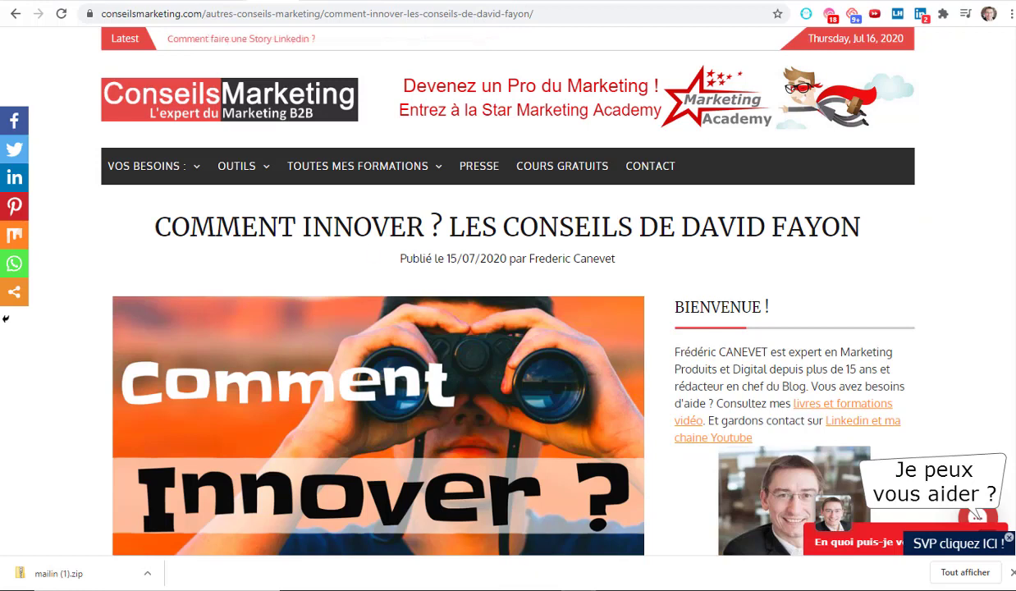
pyautogui.hotkey('ctrl', 'Tab')
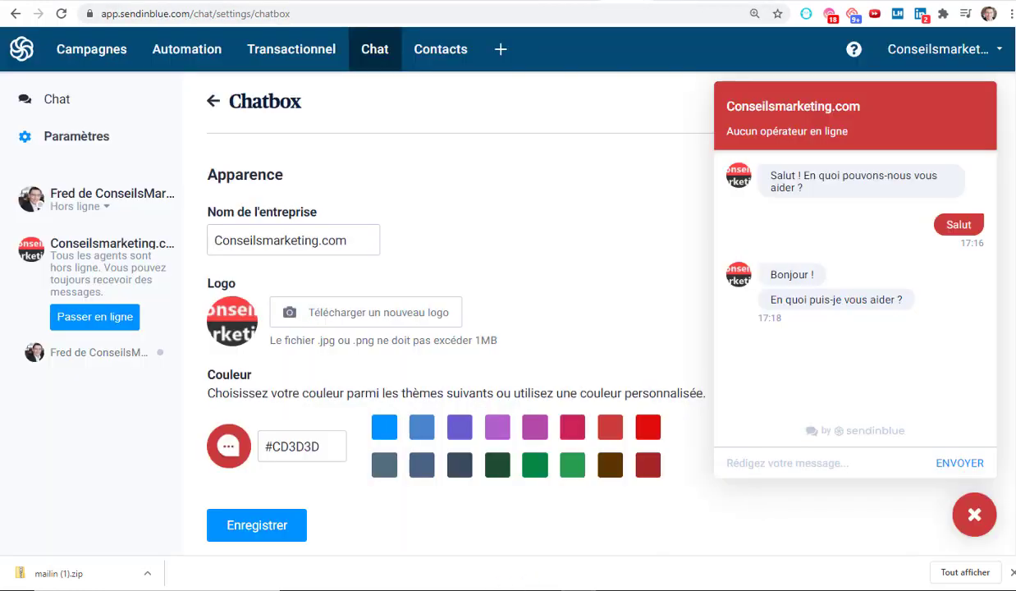
pyautogui.click(330, 449)
pyautogui.hotkey('ctrl', 'a')
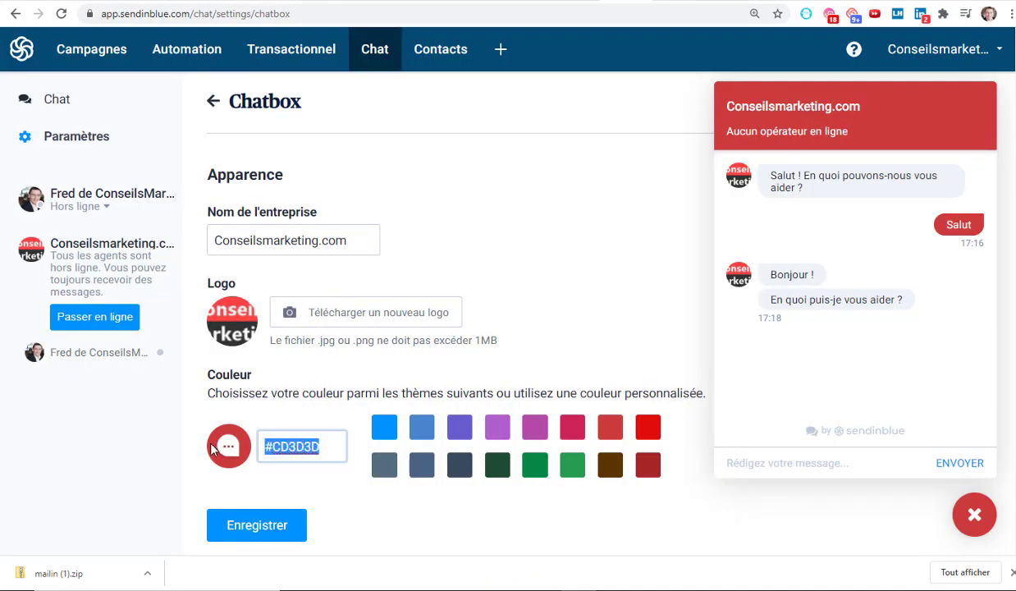
pyautogui.hotkey('ctrl', 'v')
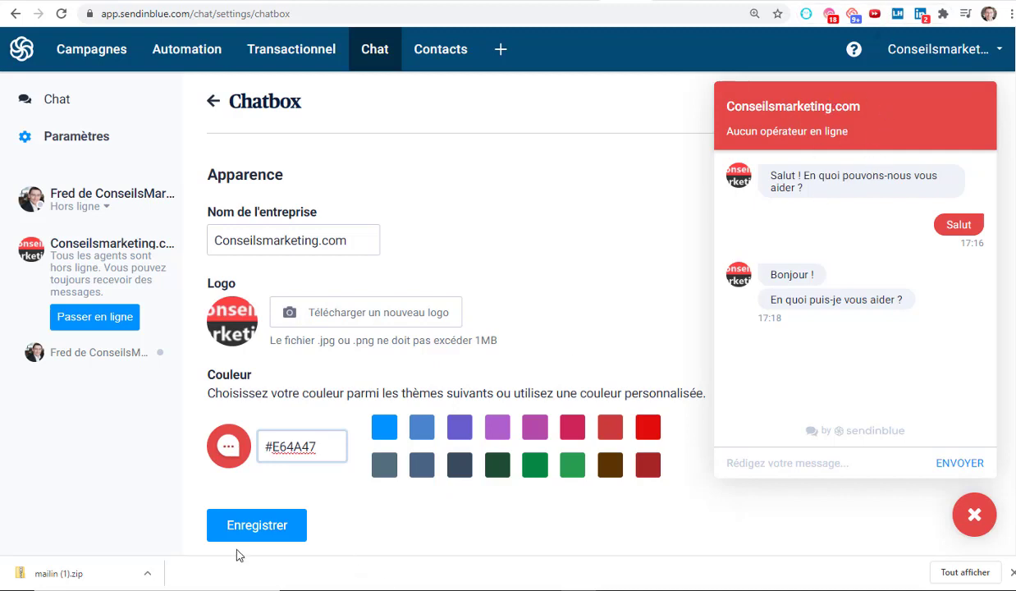
pyautogui.click(255, 529)
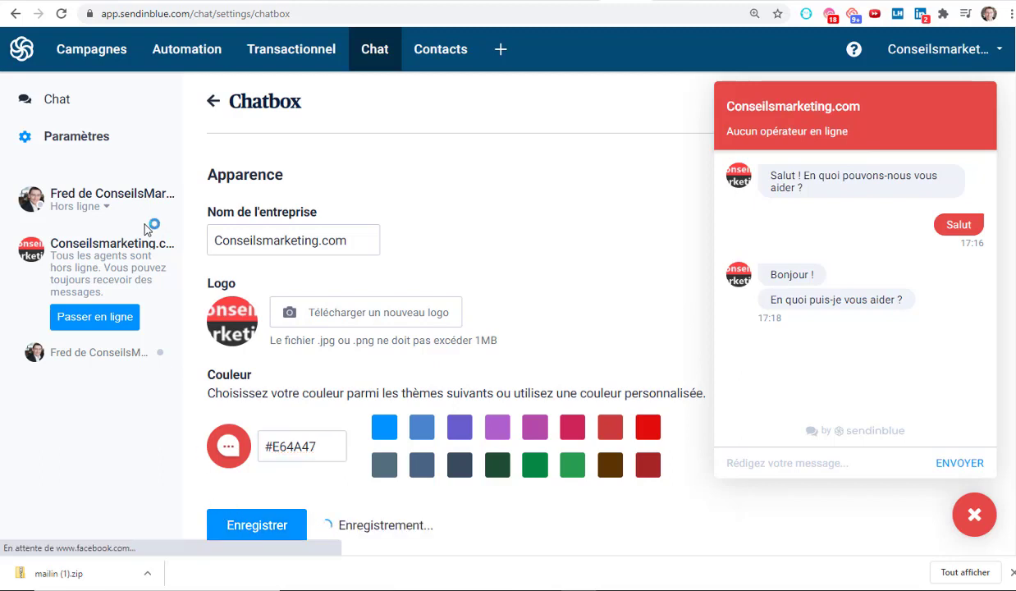
# - Open the operator profile in the chat settings, check the photo upload option and save the profile
pyautogui.click(104, 135)
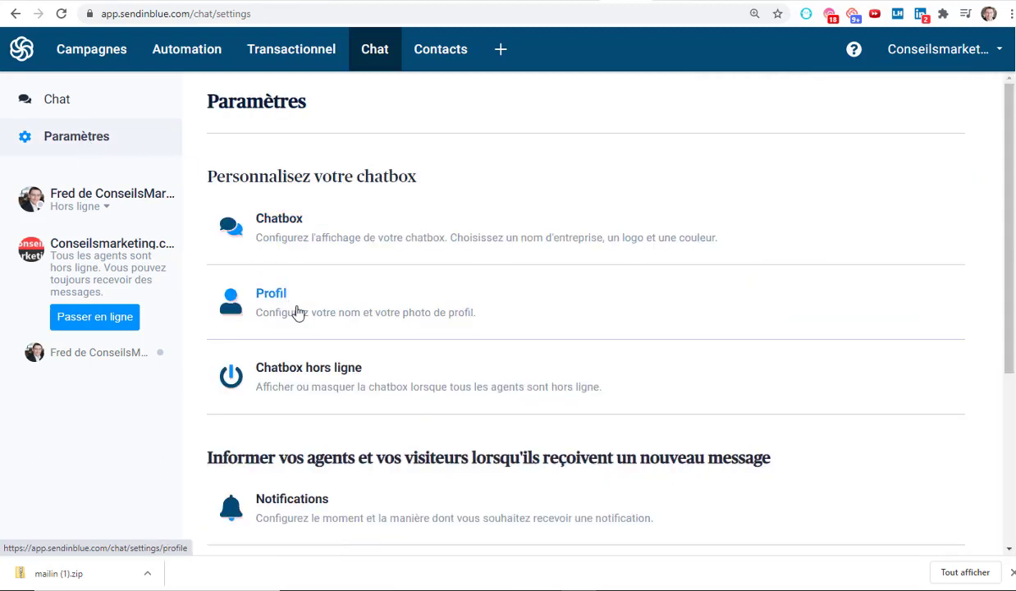
pyautogui.click(285, 300)
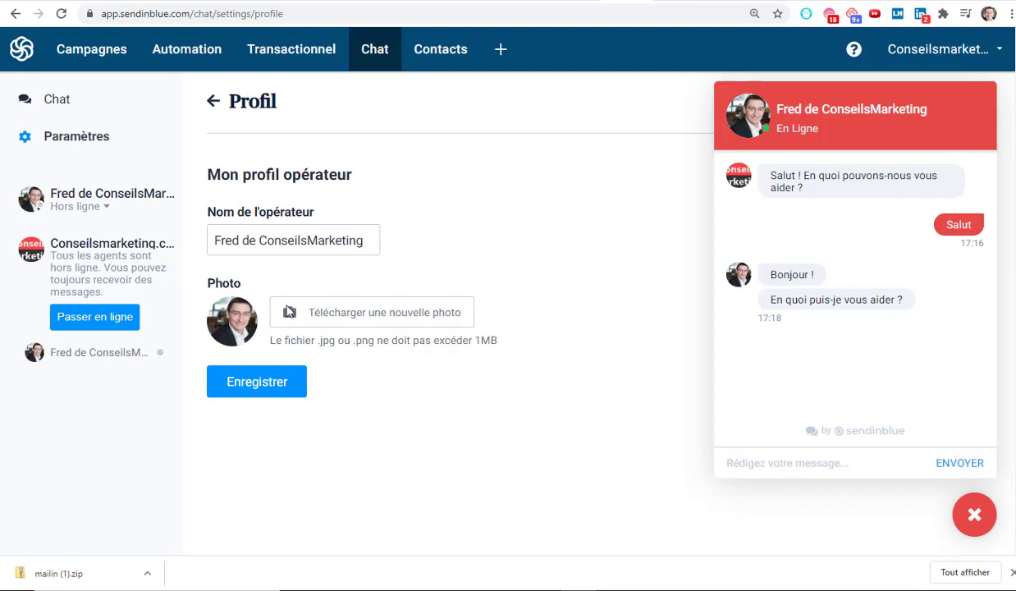
pyautogui.click(361, 316)
pyautogui.click(262, 384)
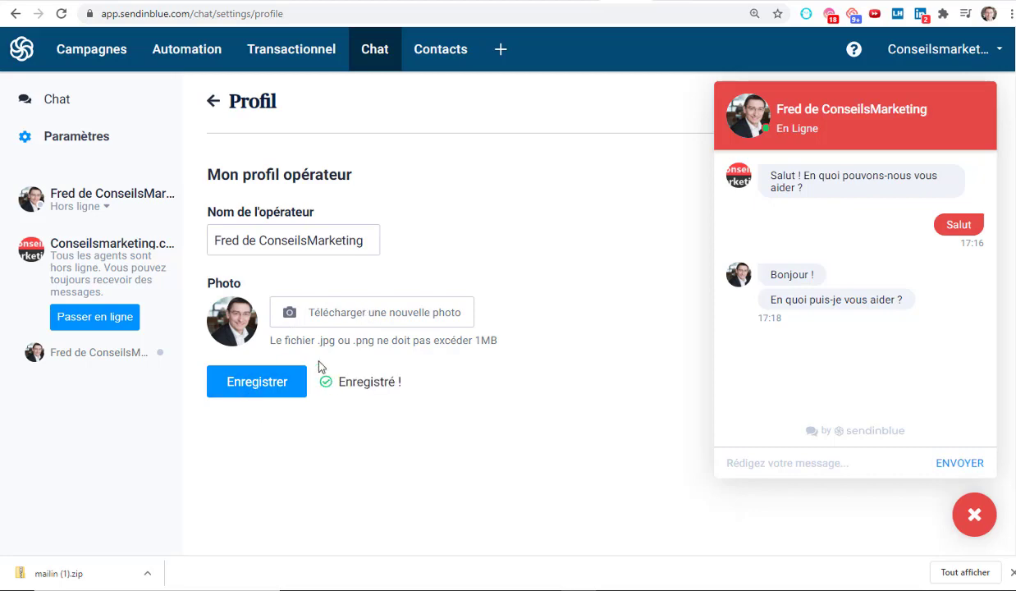
# - Go back to the chat settings and open the Integration page containing the chat installation script
pyautogui.click(102, 136)
pyautogui.scroll(-3, 252, 364)
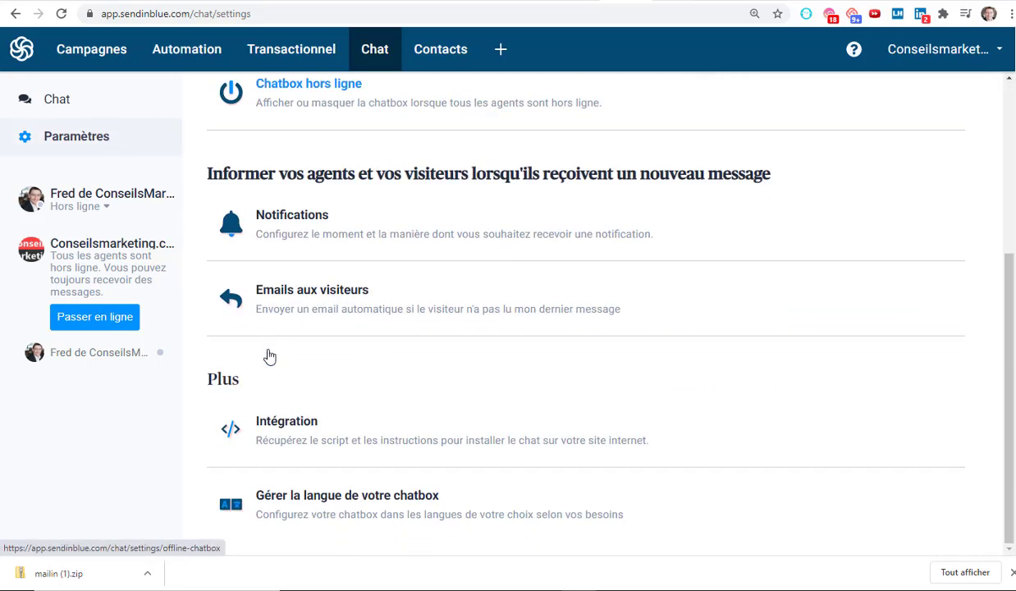
pyautogui.click(324, 424)
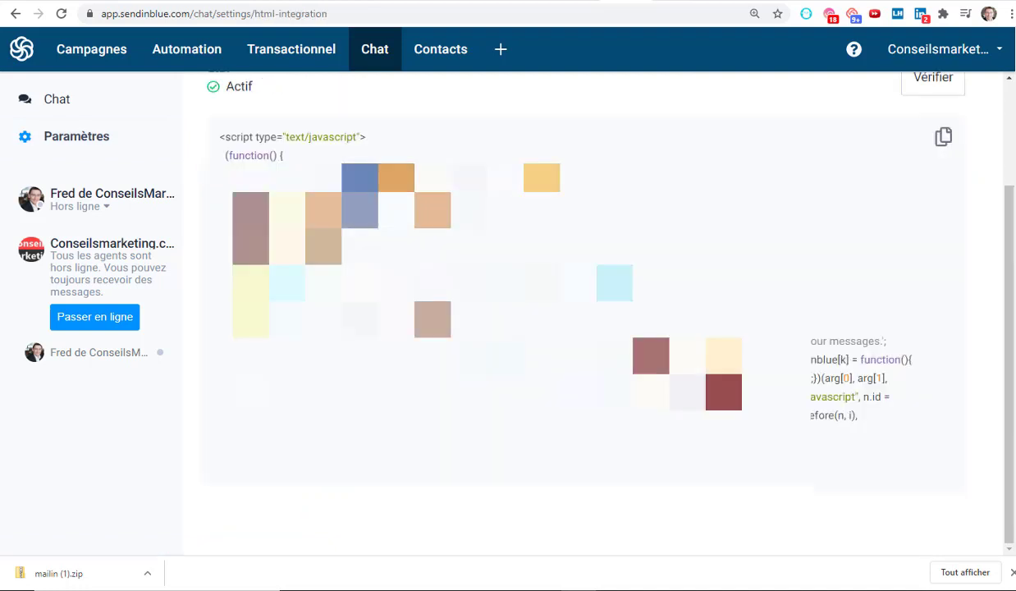
# - Review the HTML chat installation script and run the check of its integration status
pyautogui.scroll(3, 575, 328)
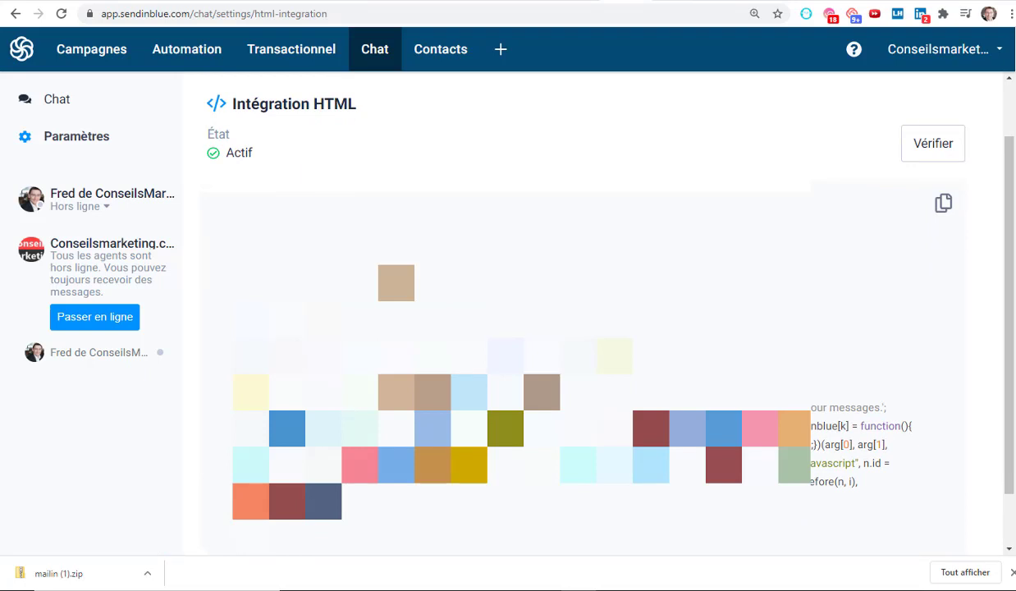
pyautogui.scroll(-1, 574, 328)
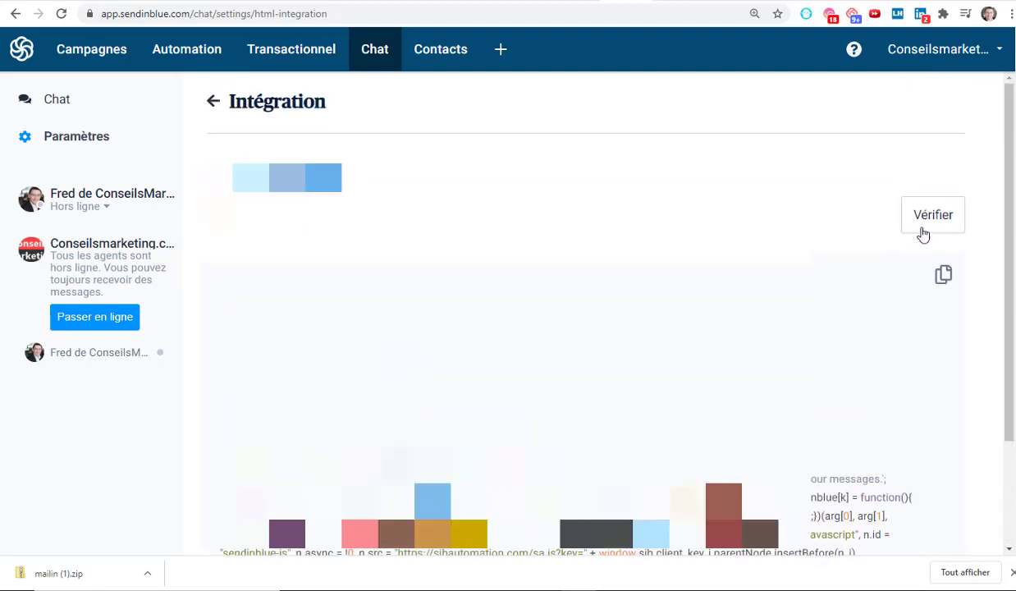
pyautogui.click(931, 217)
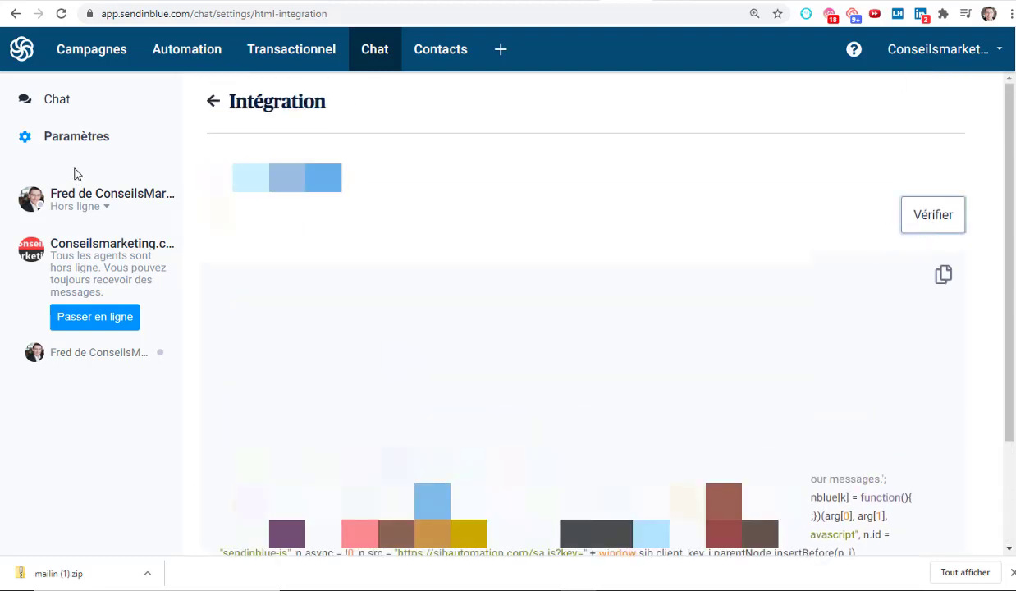
# - View the visitor conversations, then open the offline chatbox option (Chatbox hors ligne) in the chat settings
pyautogui.click(53, 103)
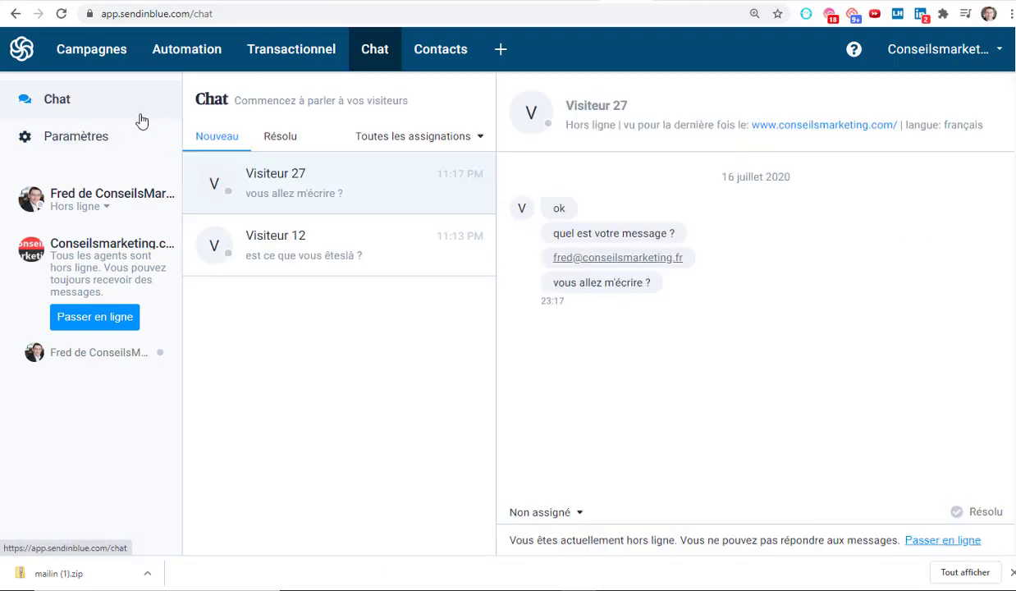
pyautogui.click(88, 144)
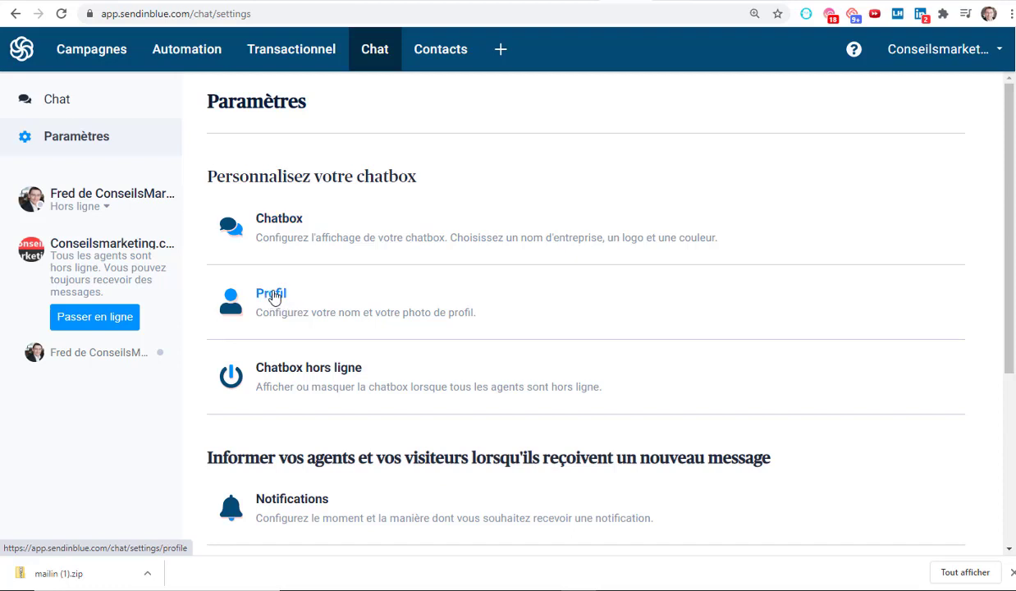
pyautogui.scroll(-2, 291, 289)
pyautogui.click(327, 233)
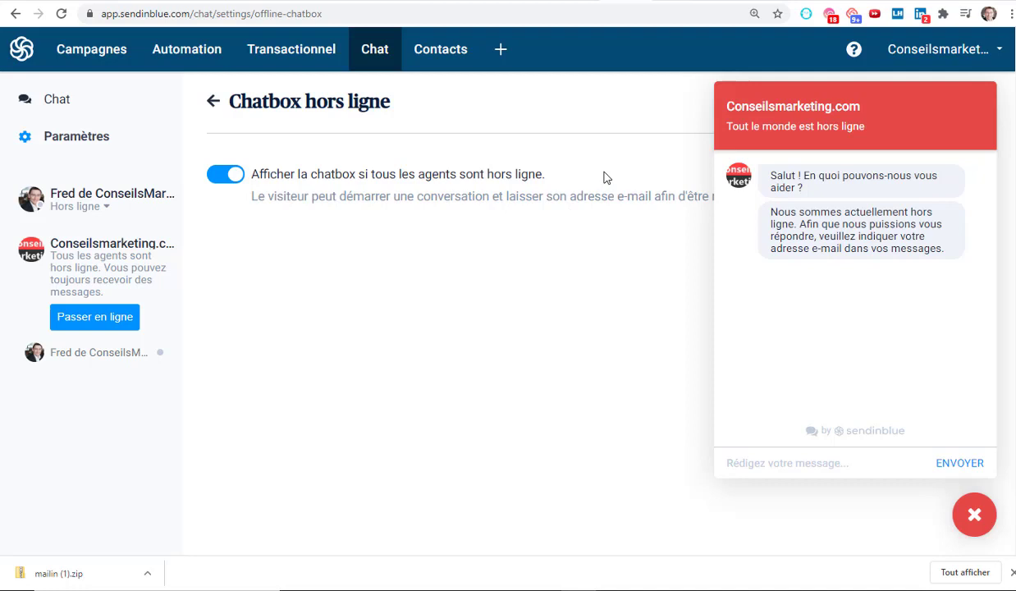
# - Open the chat Notifications settings and save them with the email alert for new messages received while offline
pyautogui.click(103, 136)
pyautogui.scroll(-3, 324, 200)
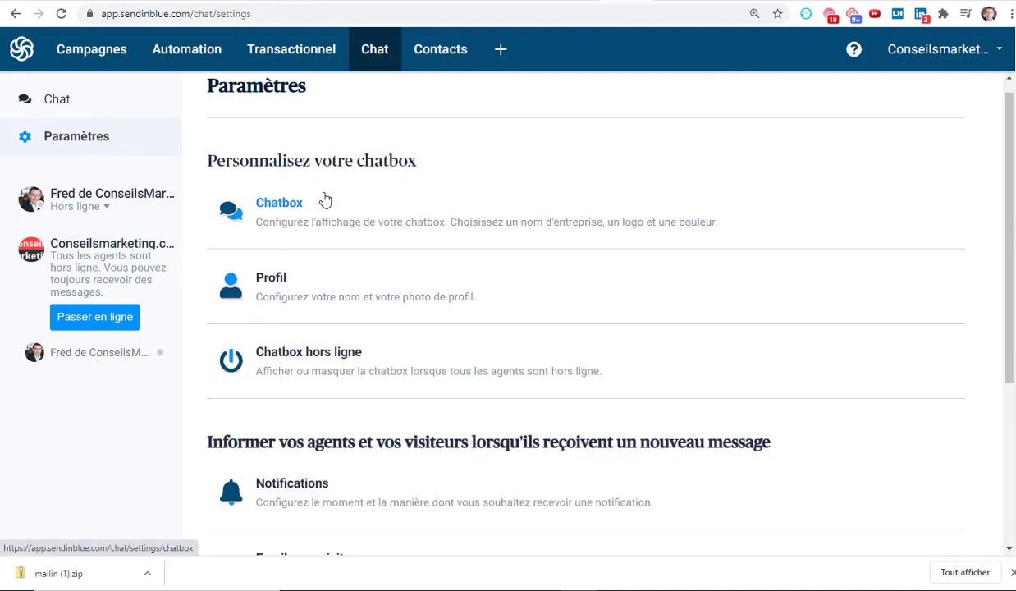
pyautogui.click(341, 307)
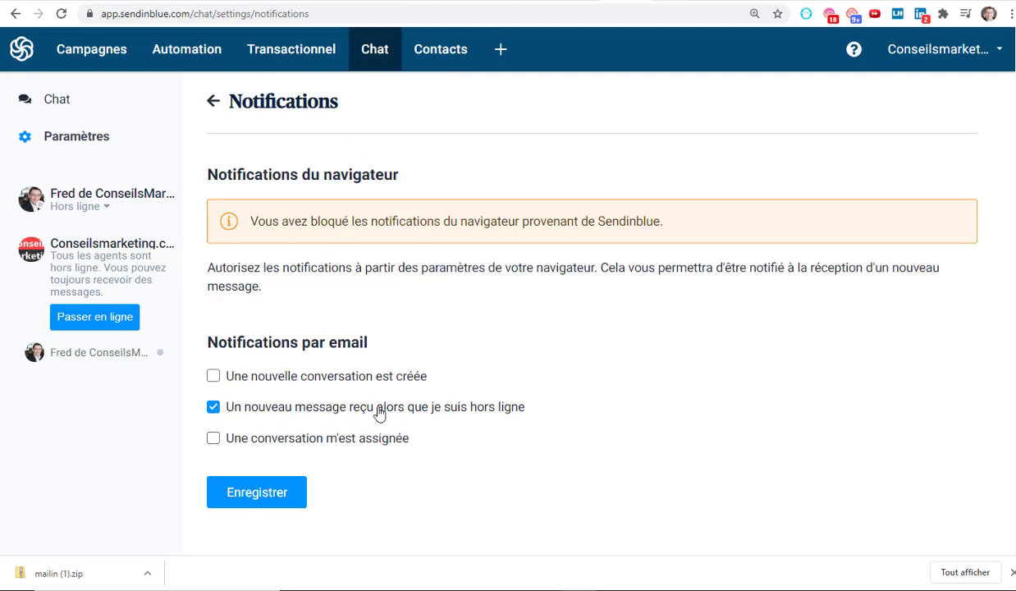
pyautogui.moveTo(379, 413); pyautogui.dragTo(535, 404)
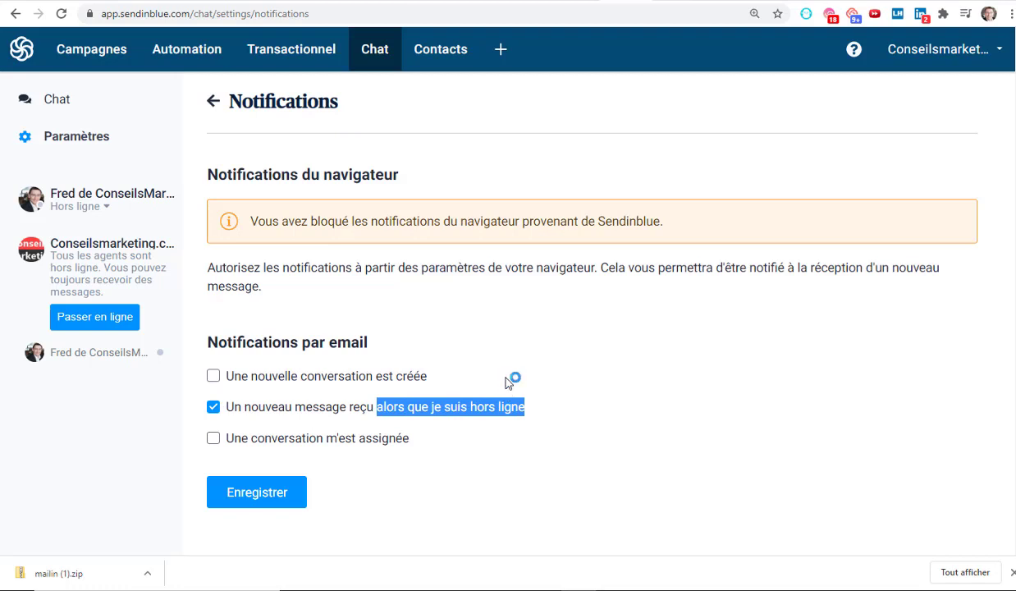
pyautogui.click(273, 494)
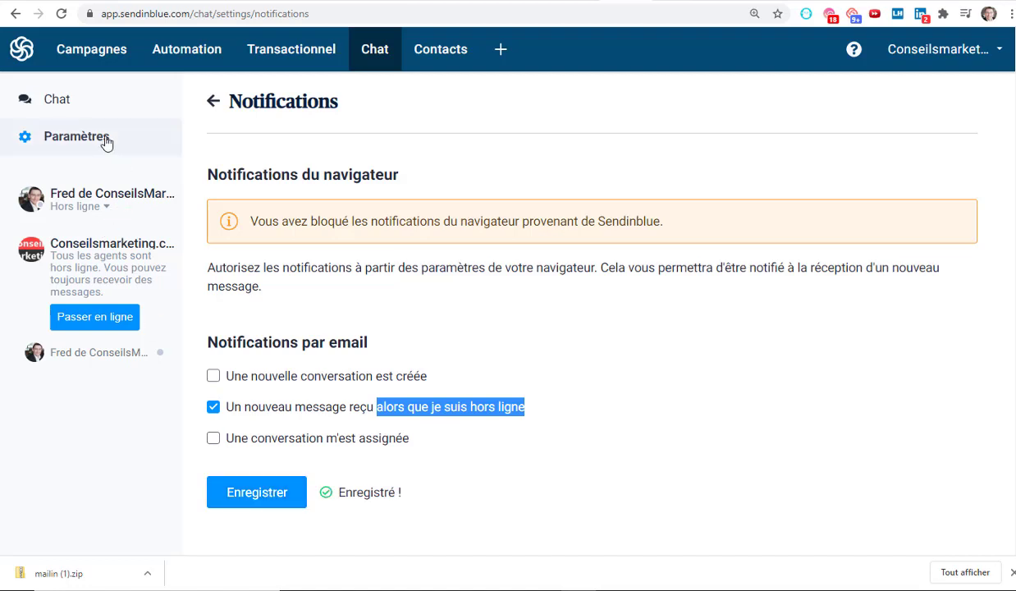
# - Examine the Emails aux visiteurs settings, including the automatic email option, sending delay, sender and reply address
pyautogui.click(105, 142)
pyautogui.scroll(-3, 333, 234)
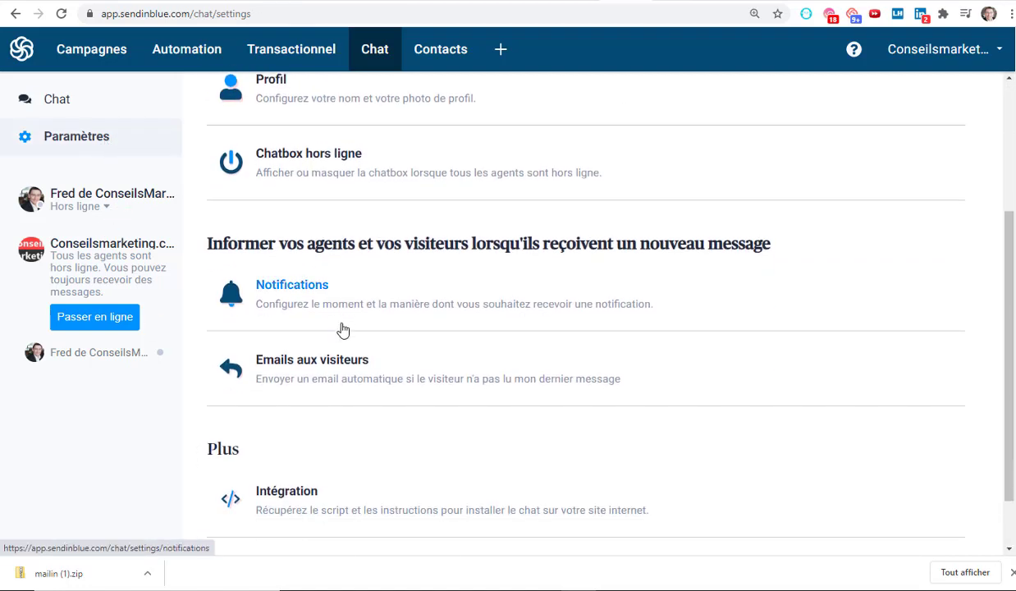
pyautogui.click(299, 379)
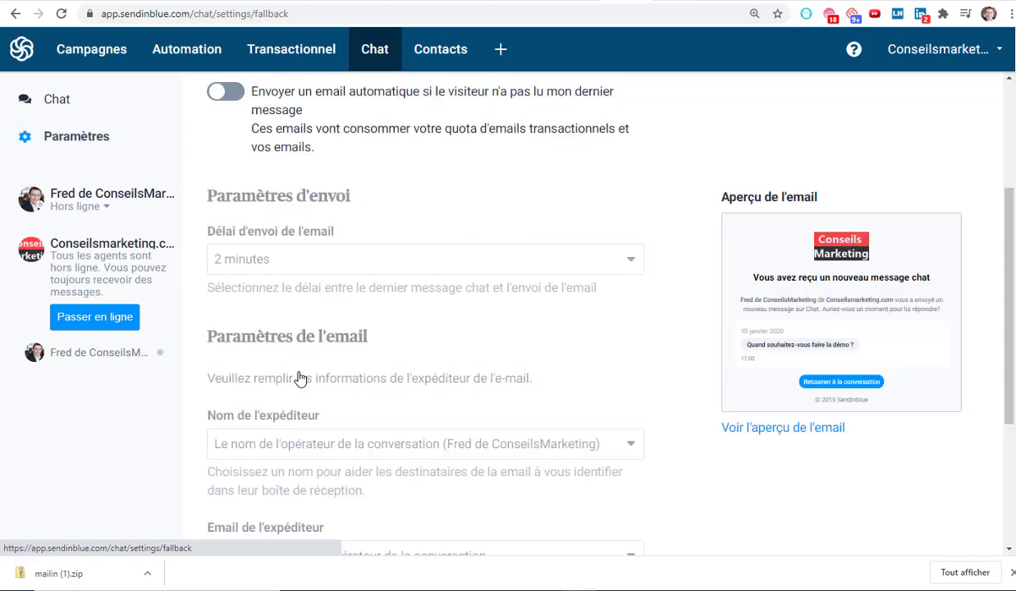
pyautogui.scroll(3, 374, 311)
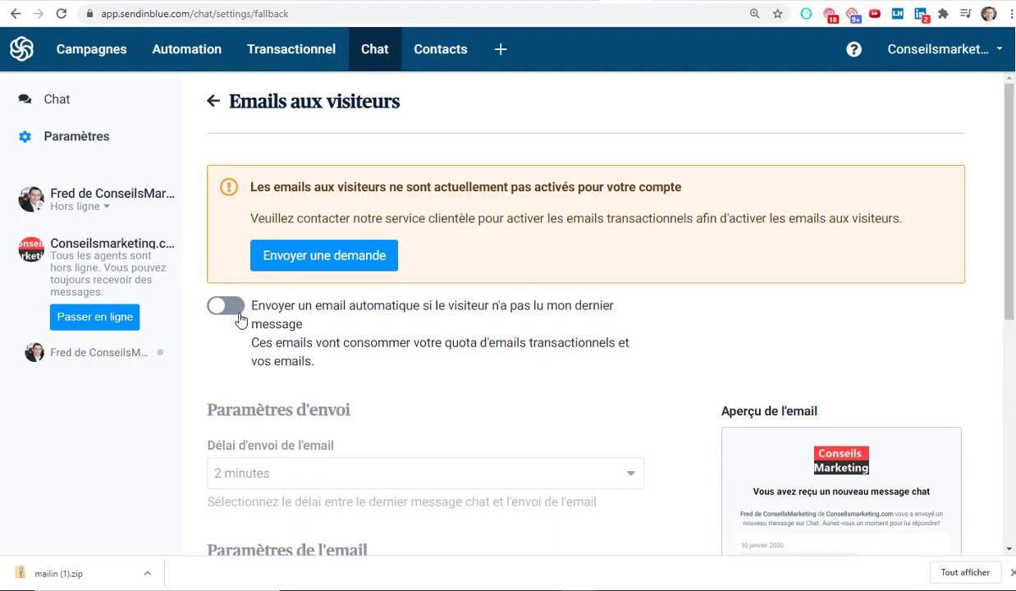
pyautogui.scroll(-2, 402, 324)
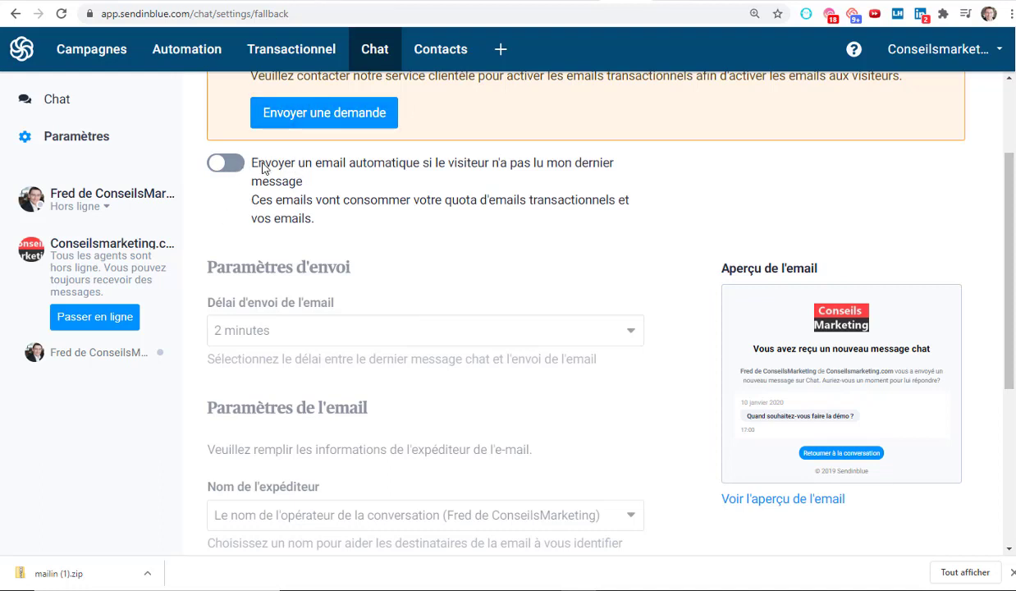
pyautogui.scroll(-2, 287, 246)
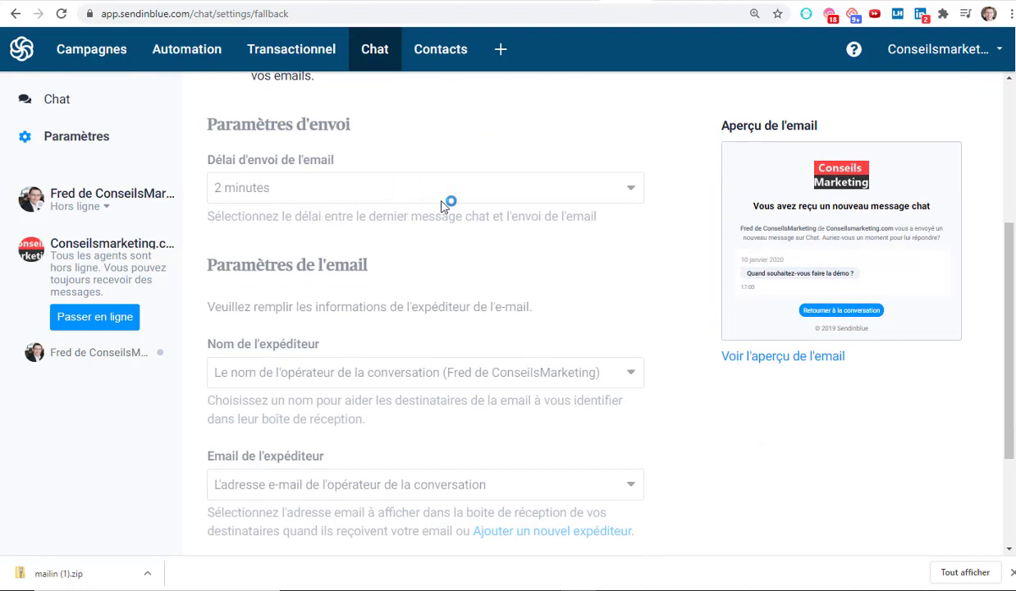
pyautogui.scroll(-2, 364, 234)
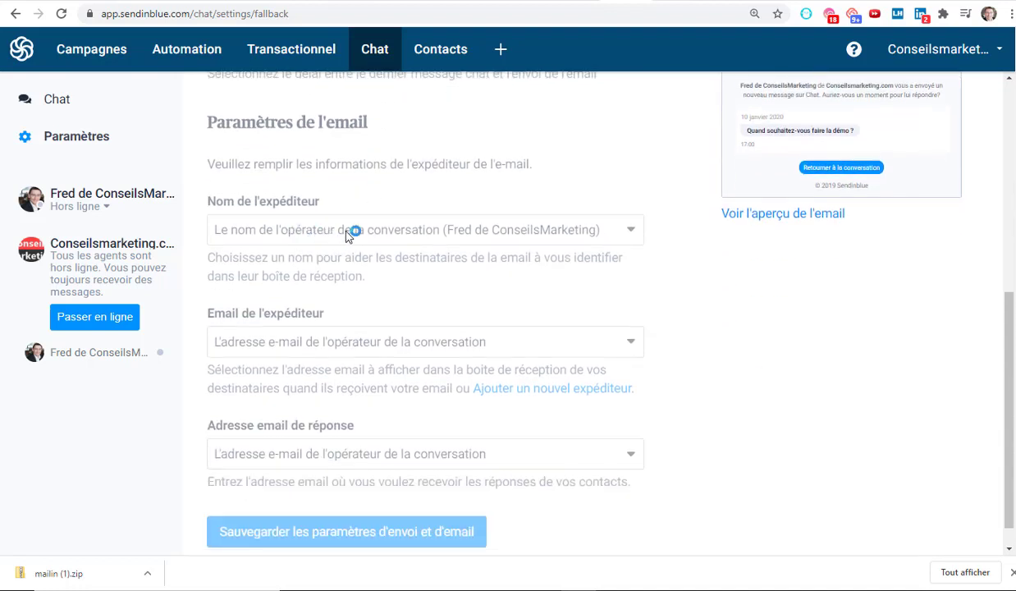
pyautogui.scroll(-1, 492, 271)
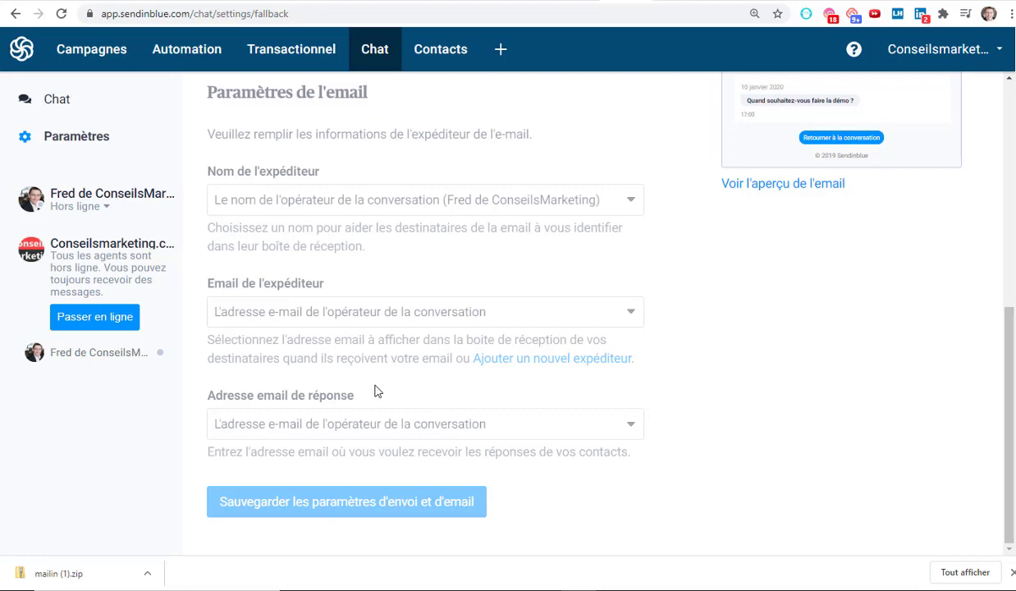
pyautogui.scroll(6, 304, 307)
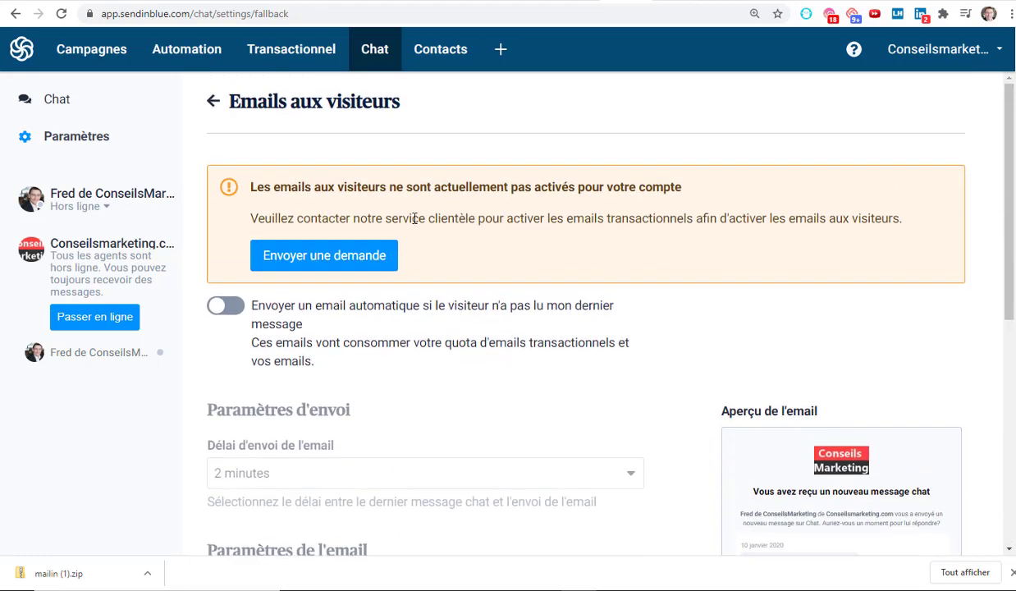
# - Look over the remaining chat settings down to the chatbox language option, then return to the visitor conversations
pyautogui.click(82, 139)
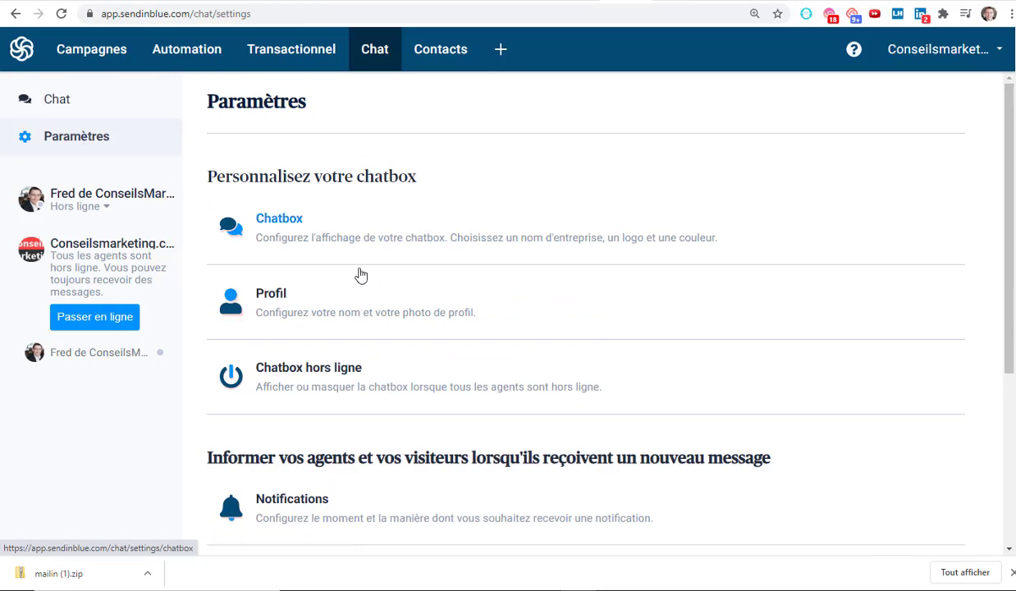
pyautogui.scroll(-3, 361, 279)
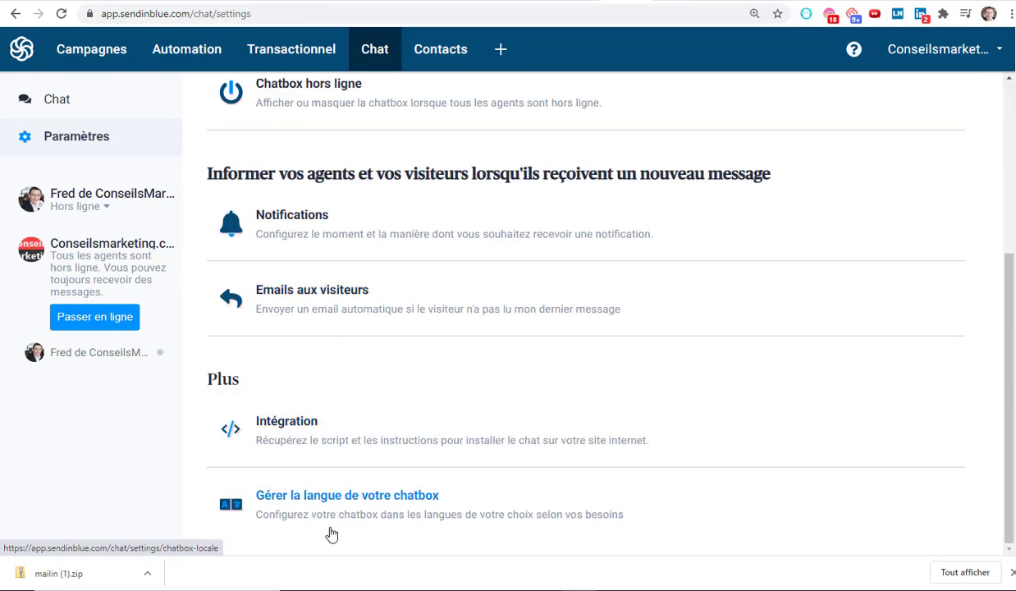
pyautogui.click(64, 112)
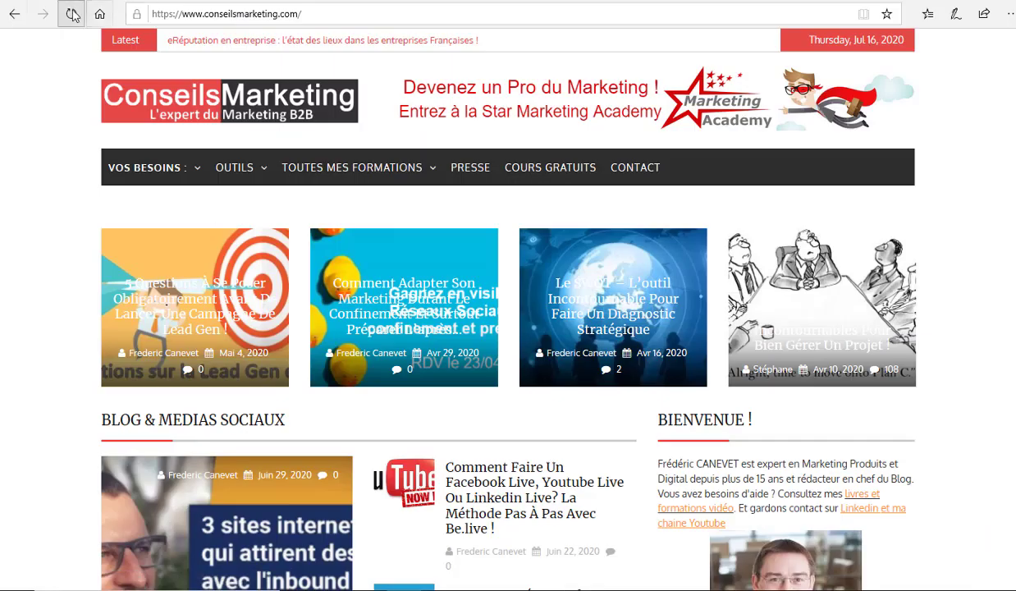
# - Reload the ConseilsMarketing home page in the Edge browser, then close and reopen its chatbox
pyautogui.click(73, 15)
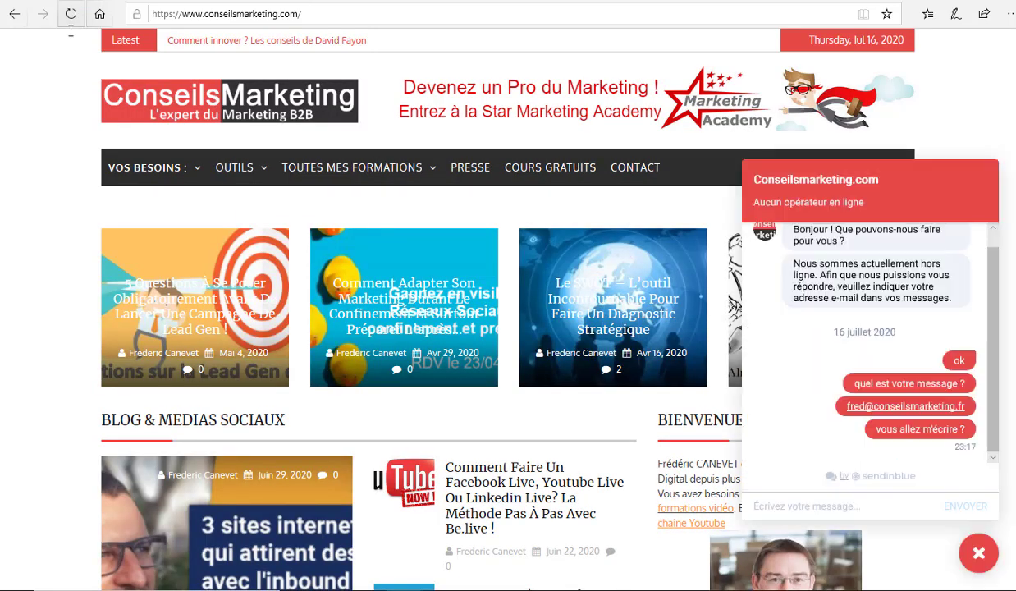
pyautogui.click(978, 554)
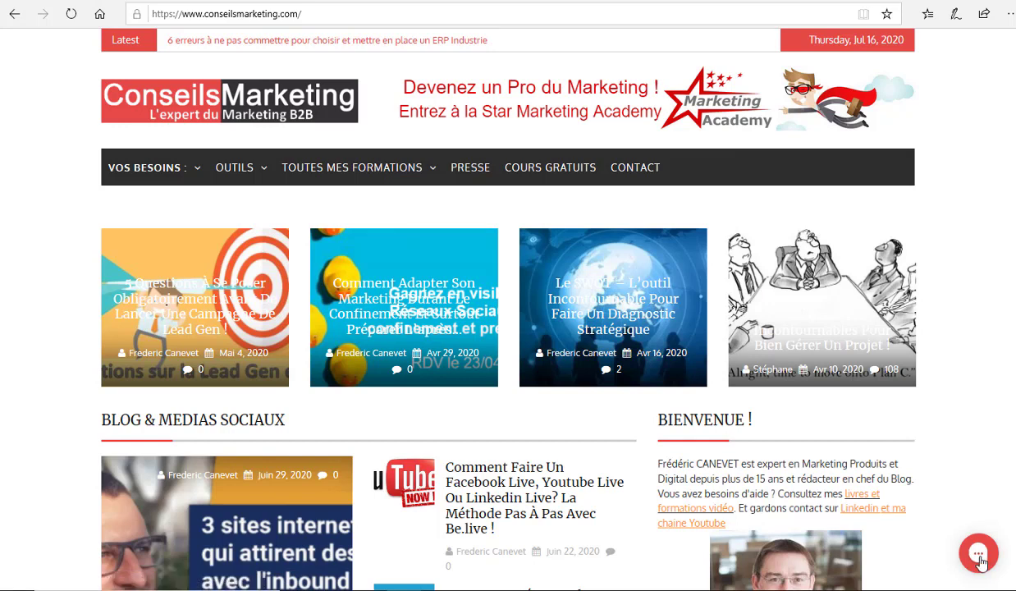
pyautogui.click(978, 555)
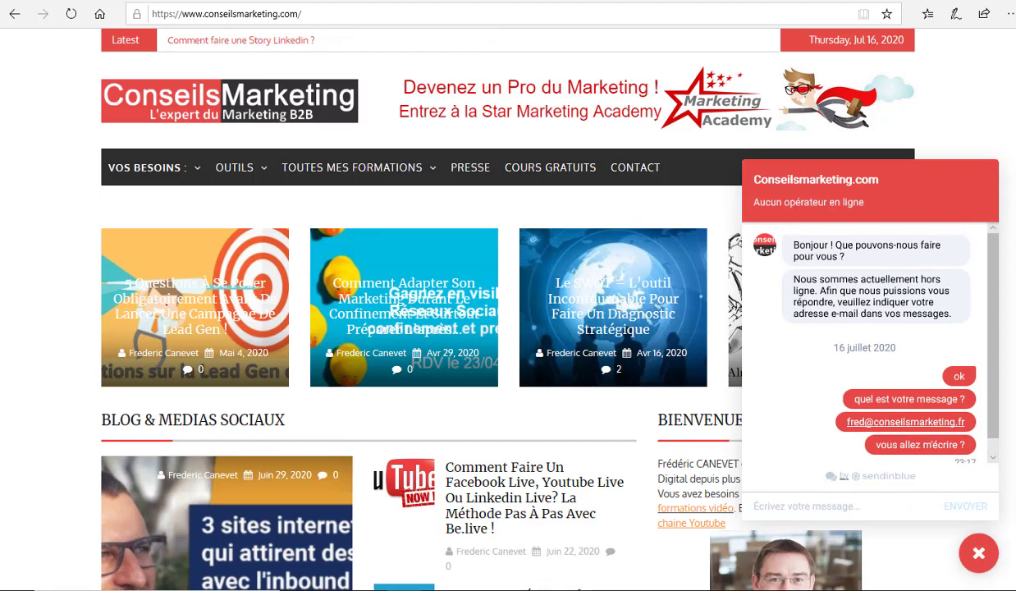
# - Return to the Sendinblue chat in Chrome and switch the operator's status to online
pyautogui.moveTo(577, 589)
pyautogui.click(577, 537)
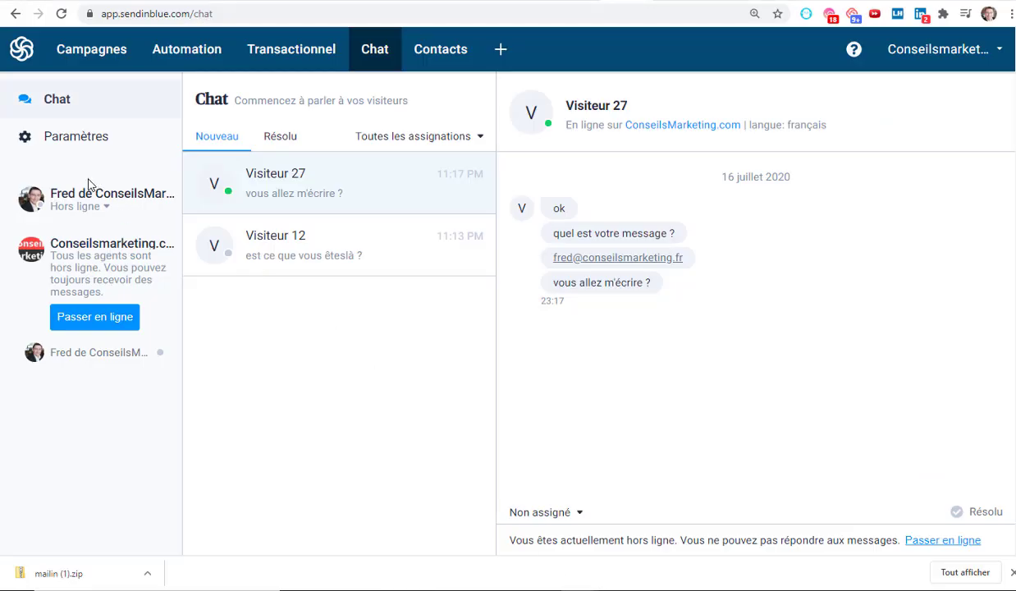
pyautogui.click(99, 317)
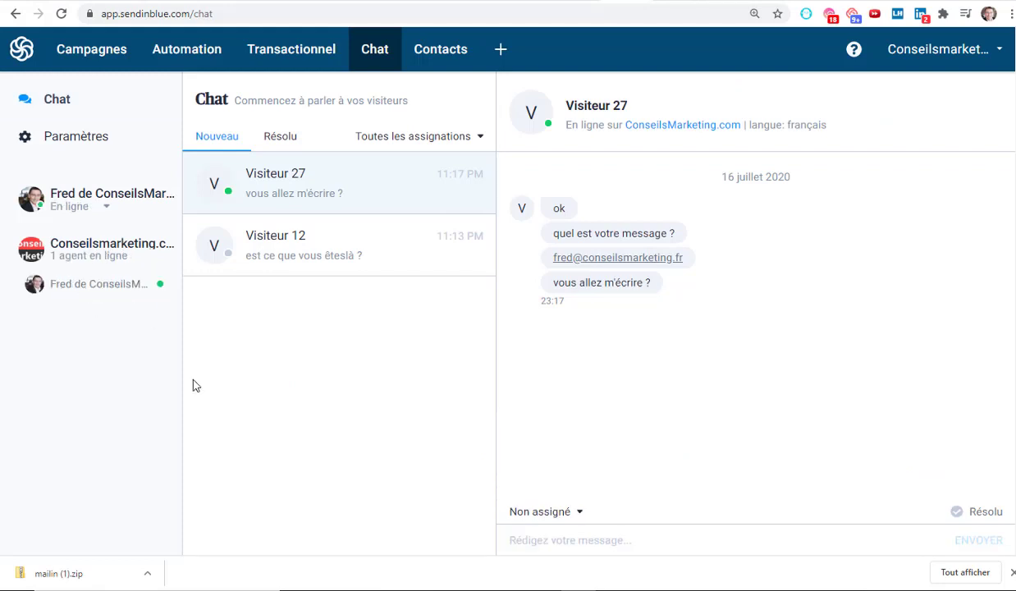
# - Switch to the website in Edge and send the visitor messages "Bonjour", "comment allez vous" and "j'ai une question" from its chatbox
pyautogui.hotkey('alt', 'Tab')
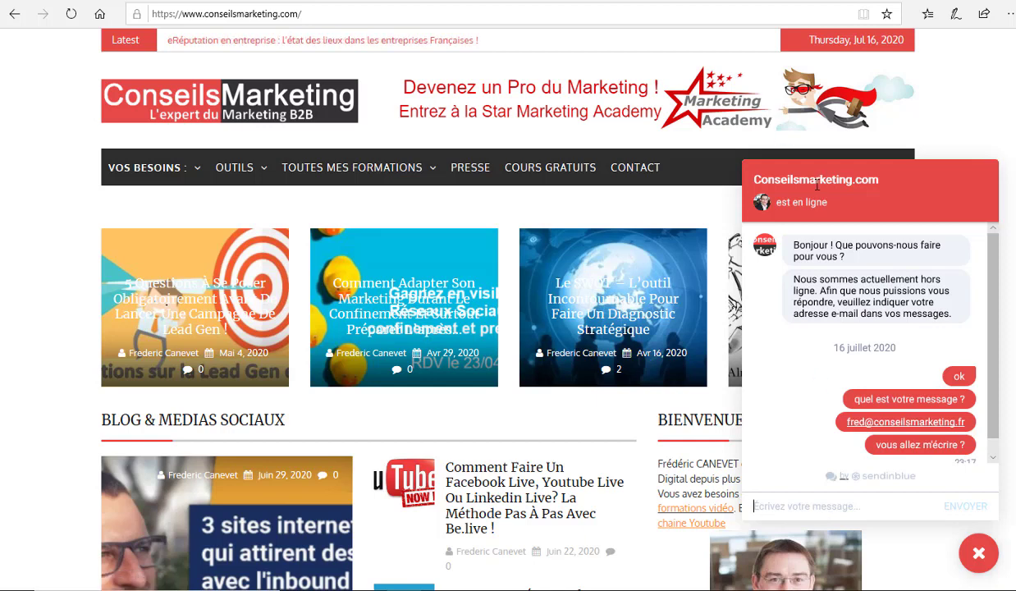
pyautogui.write('B')
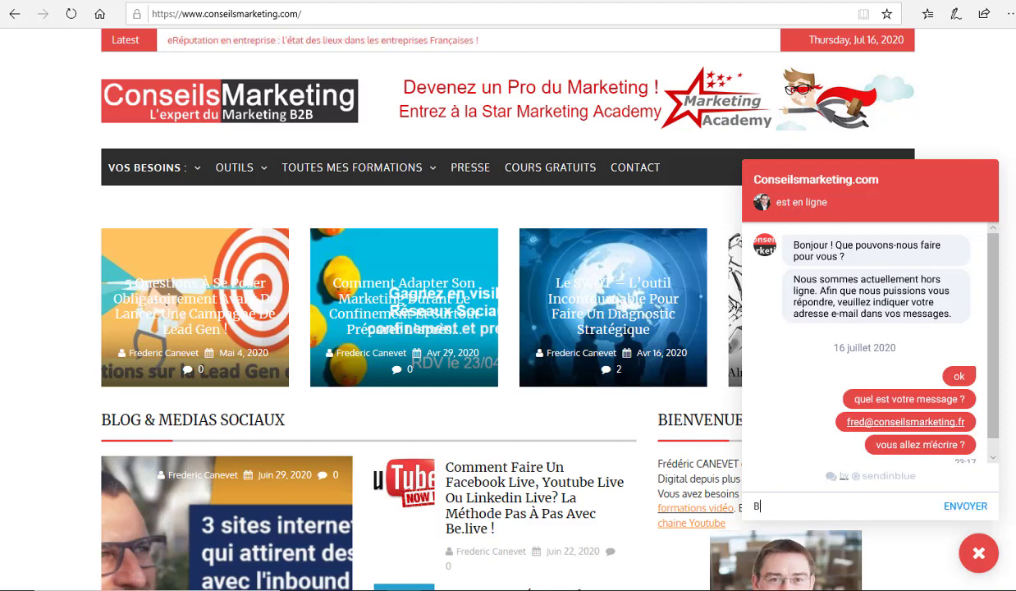
pyautogui.write('onjour')
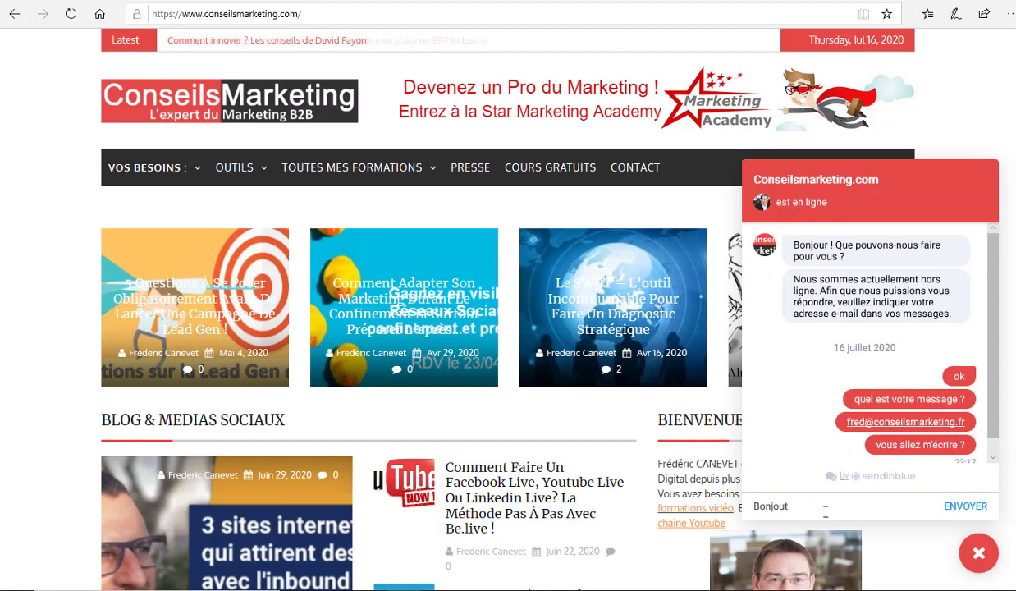
pyautogui.press('Return')
pyautogui.write('commen')
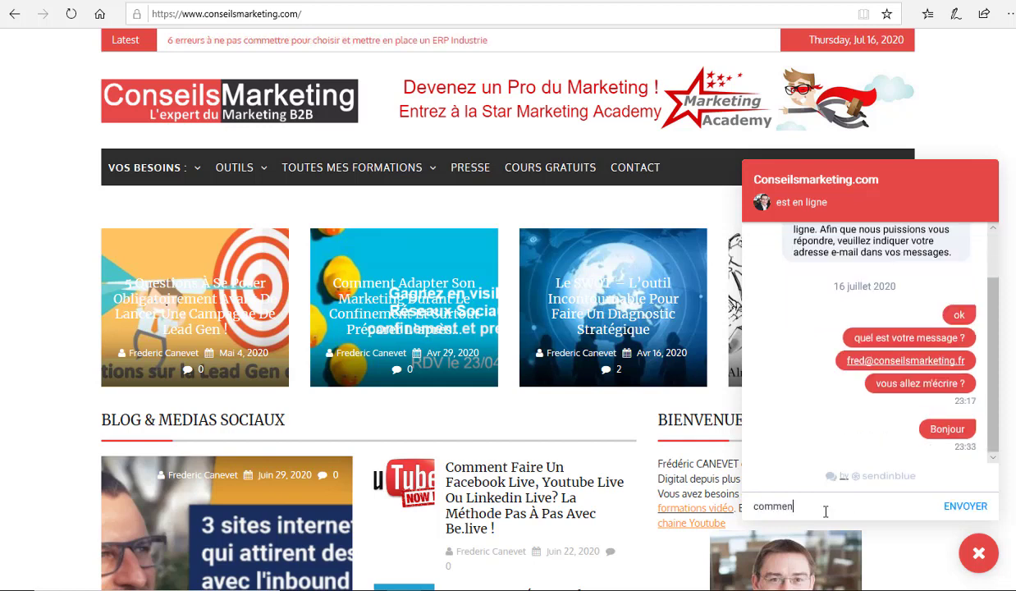
pyautogui.write('t allez vous')
pyautogui.press('Return')
pyautogui.write('j')
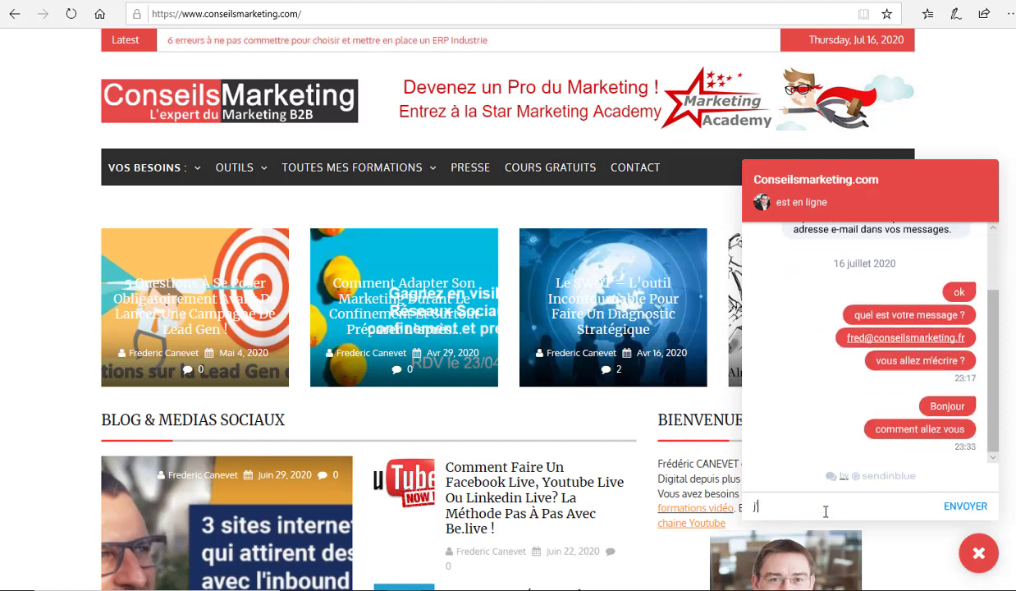
pyautogui.write("'ai une question")
pyautogui.press('Return')
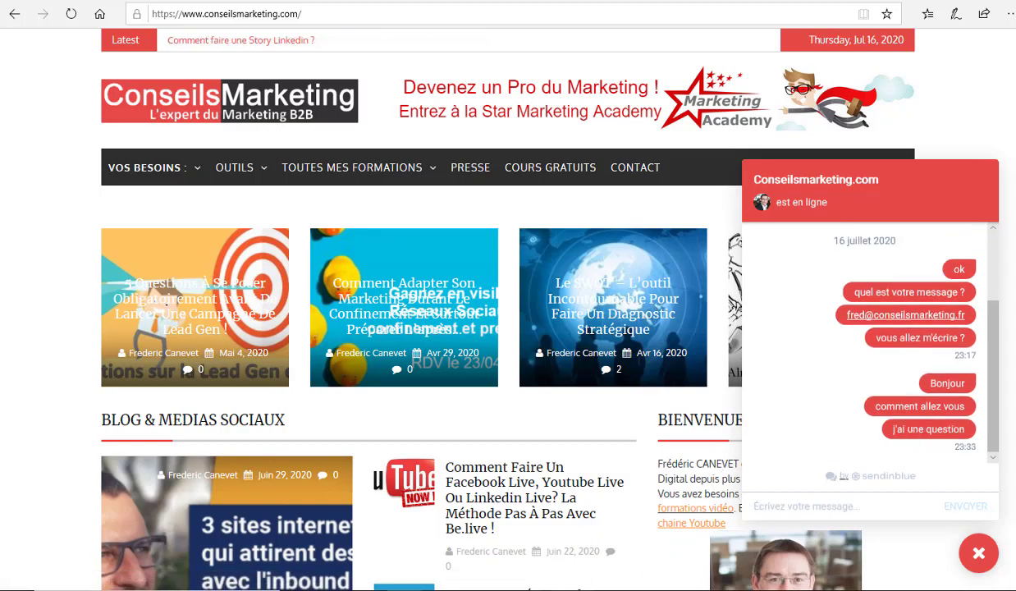
# - Switch to the Sendinblue chat in Chrome and reply to Visiteur 27 with "Bonsoir" and "quelle est votre question ?"
pyautogui.hotkey('alt', 'Tab')
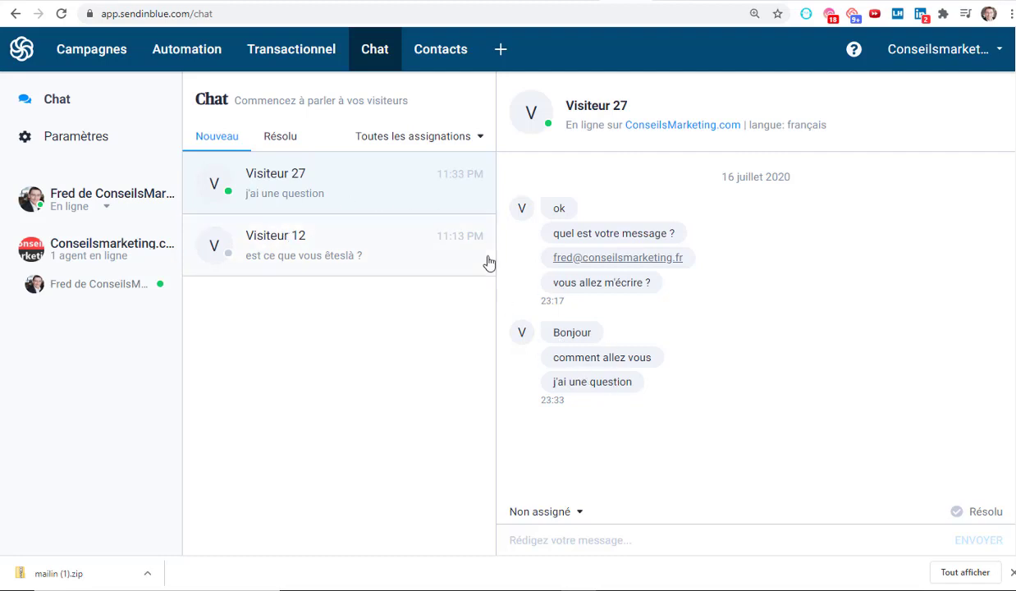
pyautogui.click(310, 240)
pyautogui.click(302, 195)
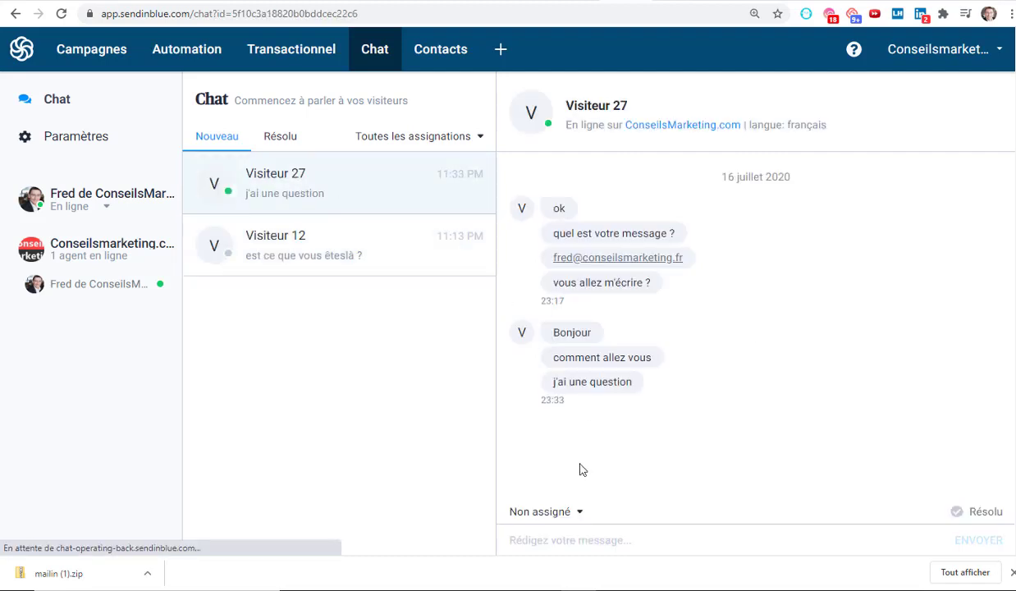
pyautogui.click(676, 553)
pyautogui.write('Bon')
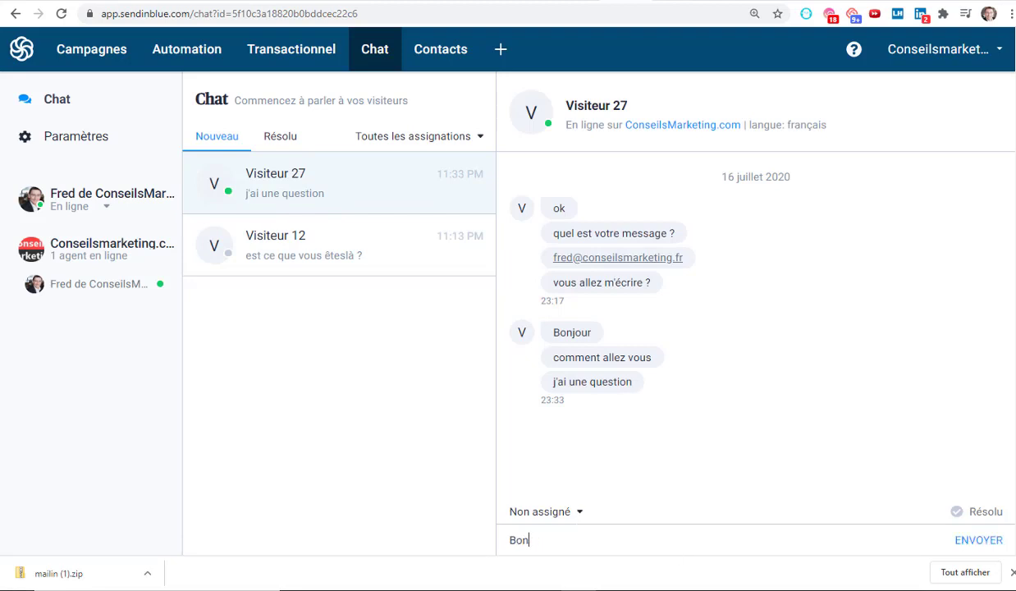
pyautogui.write('joursoir')
pyautogui.press('Return')
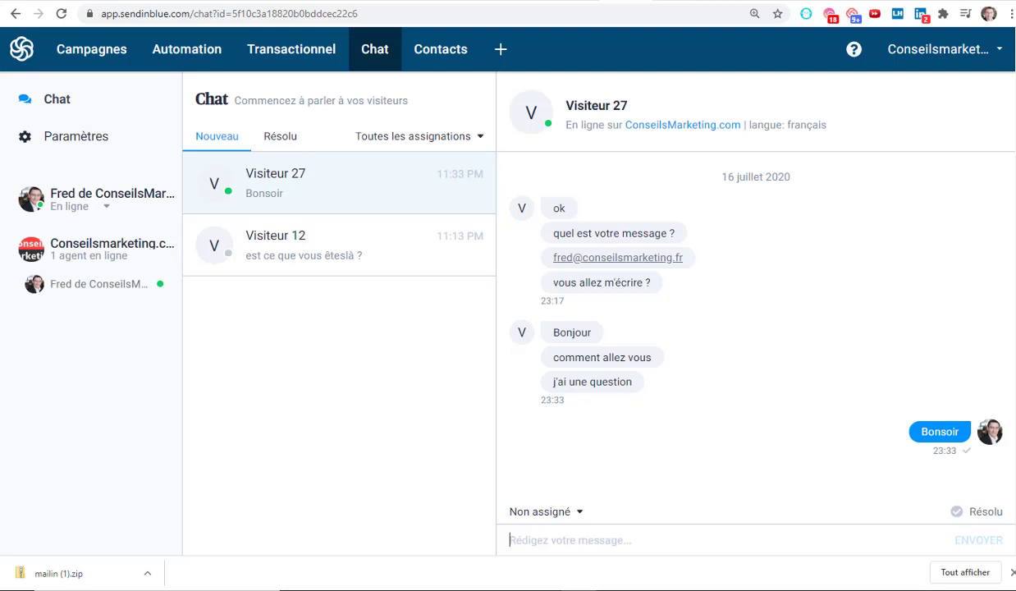
pyautogui.write('quelle est vo')
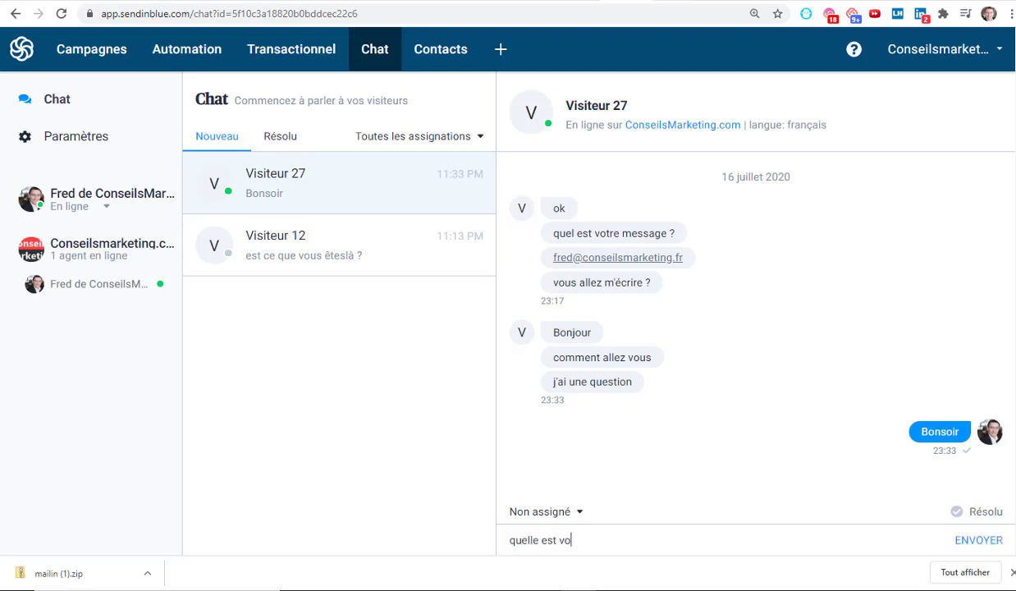
pyautogui.write('tre question ?')
pyautogui.press('Return')
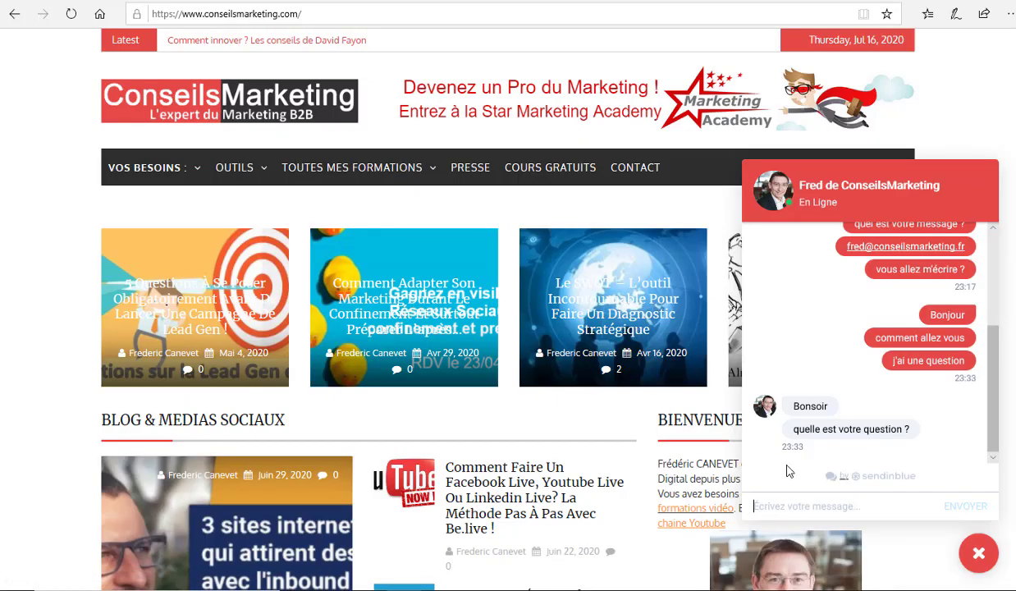
# - Switch to the website in Edge and send the visitor message "je veux savoir comment fonctionne le chat" from the chatbox
pyautogui.click(799, 508)
pyautogui.write('je v')
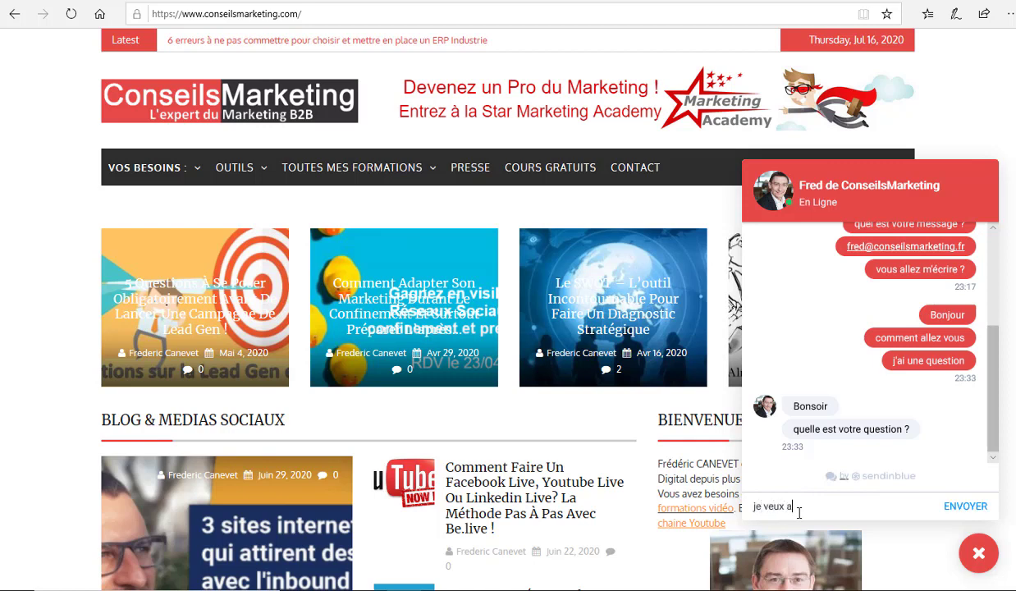
pyautogui.write('eux savoir comment fonctionne le chat')
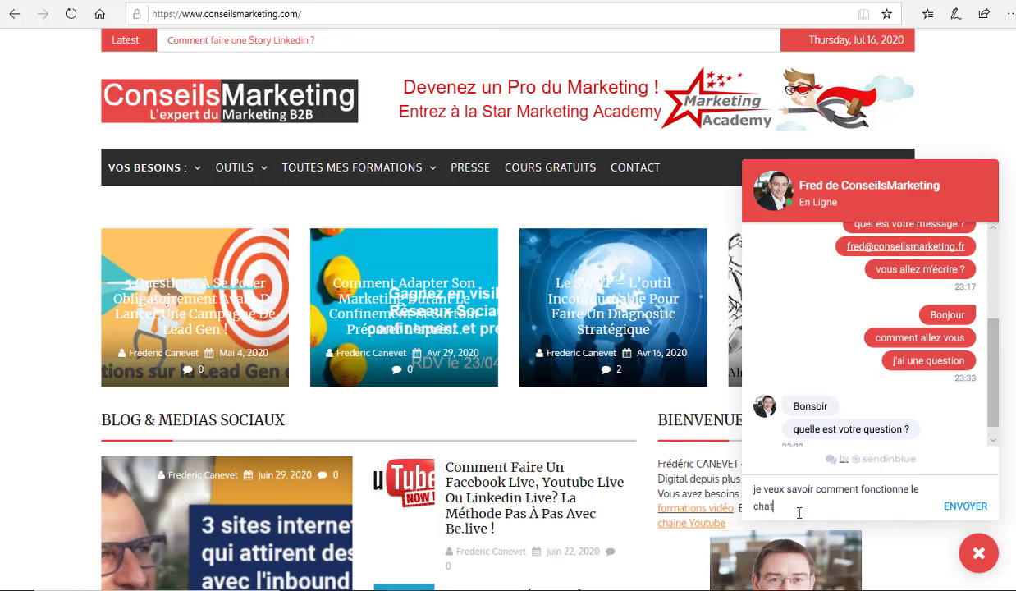
pyautogui.press('Return')
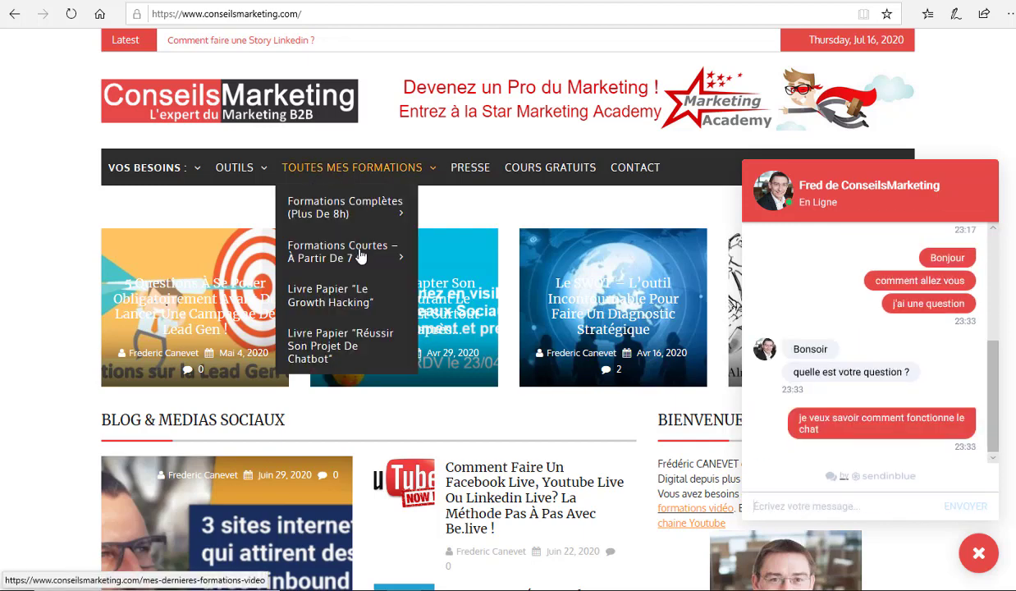
# - Return to Sendinblue in Chrome, mark the Visiteur 27 and Visiteur 12 conversations as resolved, and check the resolved and new conversation lists
pyautogui.hotkey('alt', 'Tab')
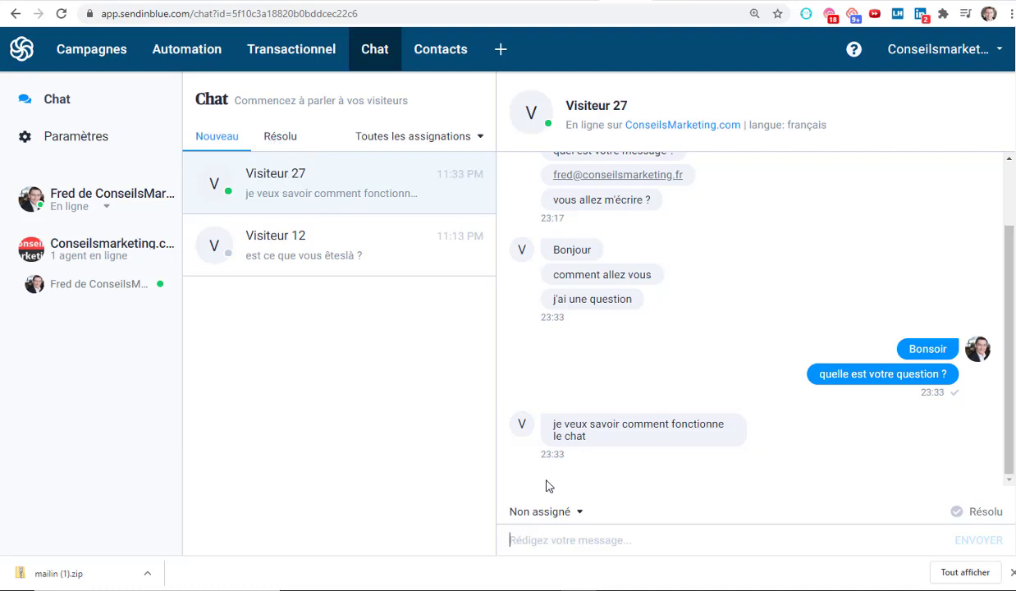
pyautogui.click(554, 517)
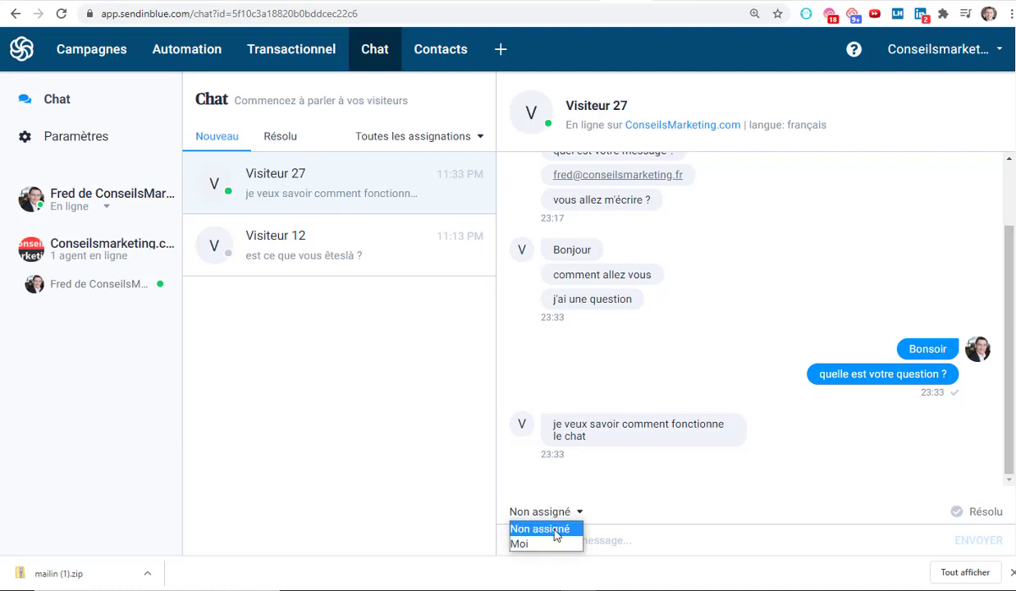
pyautogui.click(681, 542)
pyautogui.click(957, 512)
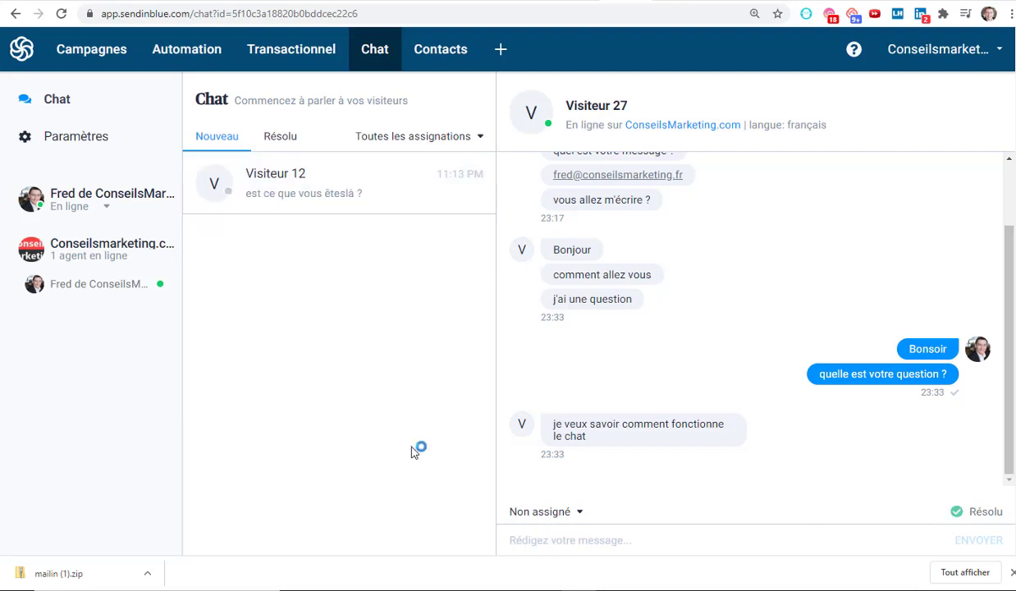
pyautogui.click(335, 197)
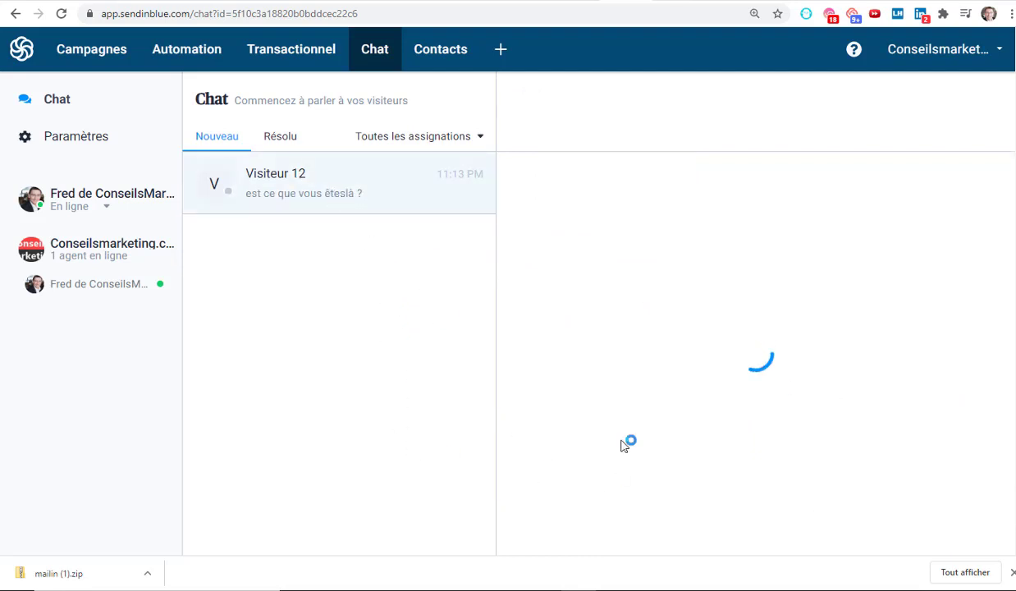
pyautogui.click(956, 513)
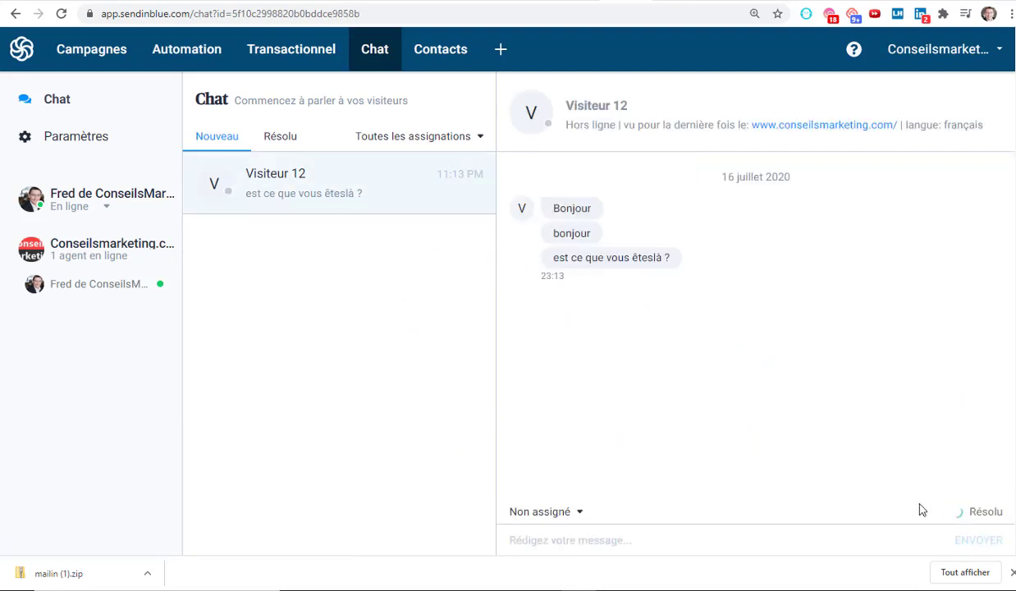
pyautogui.click(268, 141)
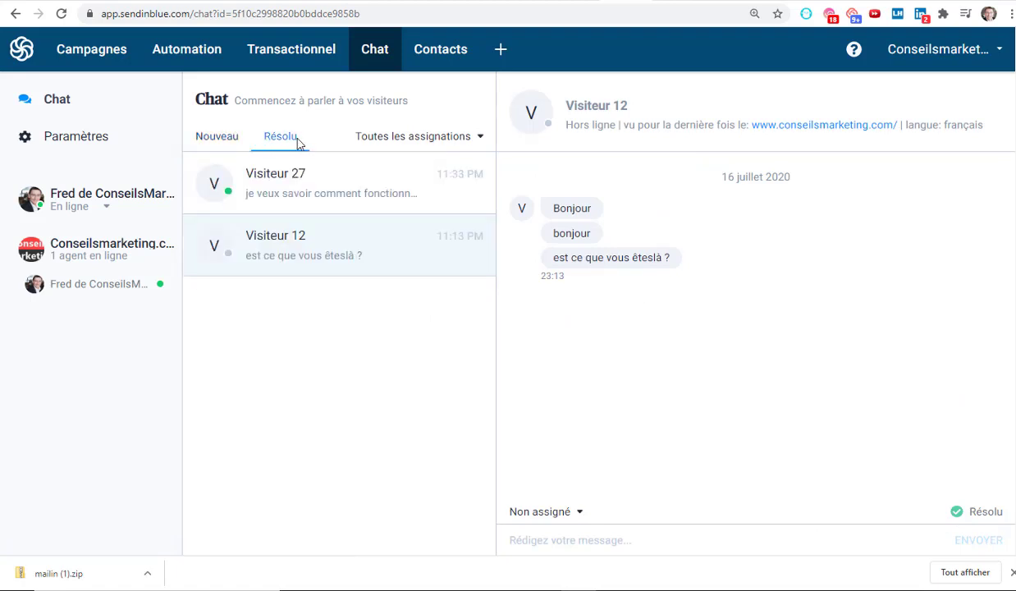
pyautogui.click(213, 140)
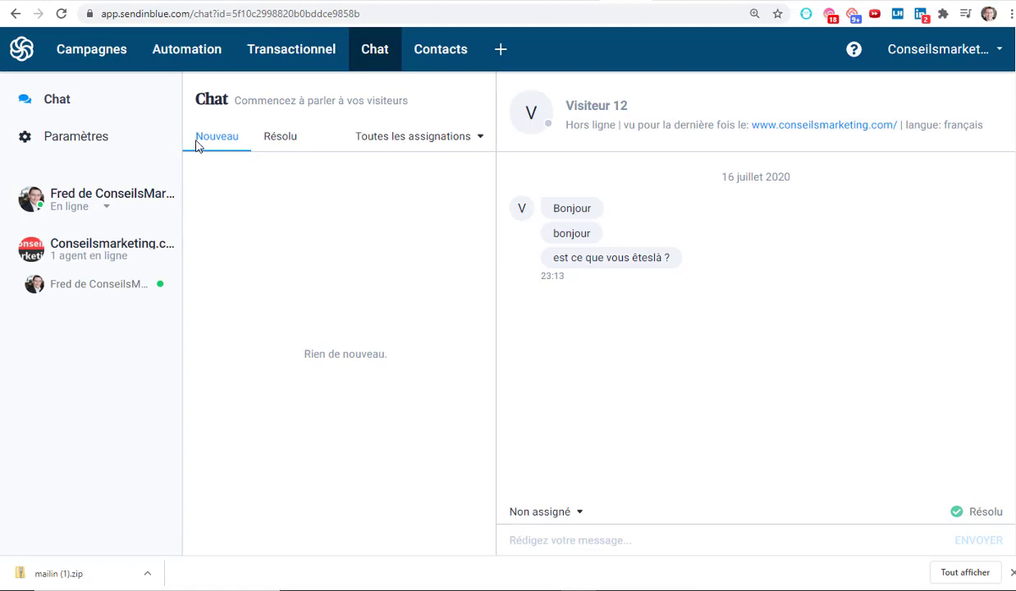
# - Set the operator's status to offline, then reload the website in Edge and close and reopen its chatbox
pyautogui.click(102, 210)
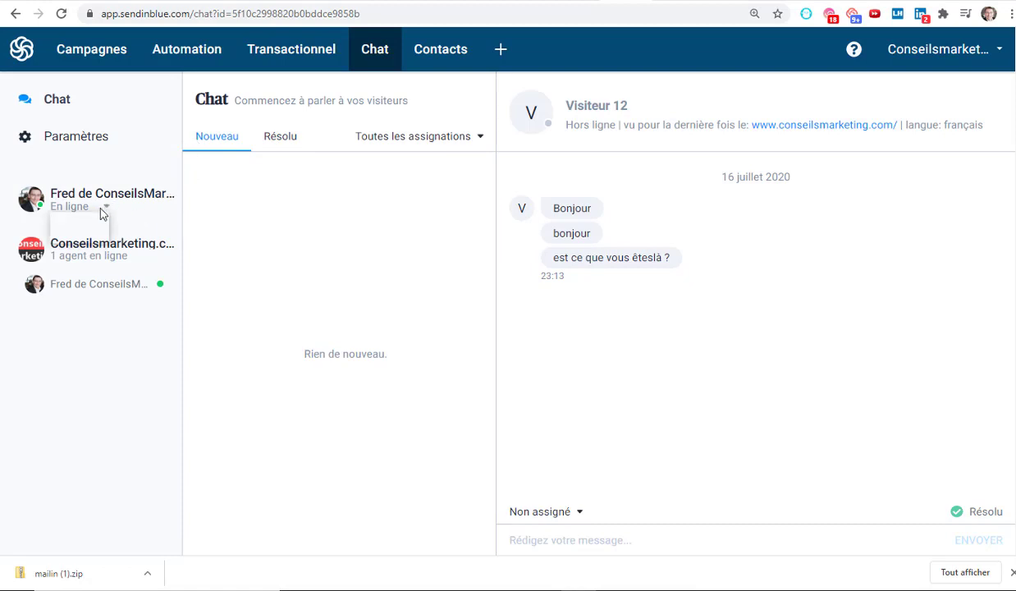
pyautogui.click(88, 237)
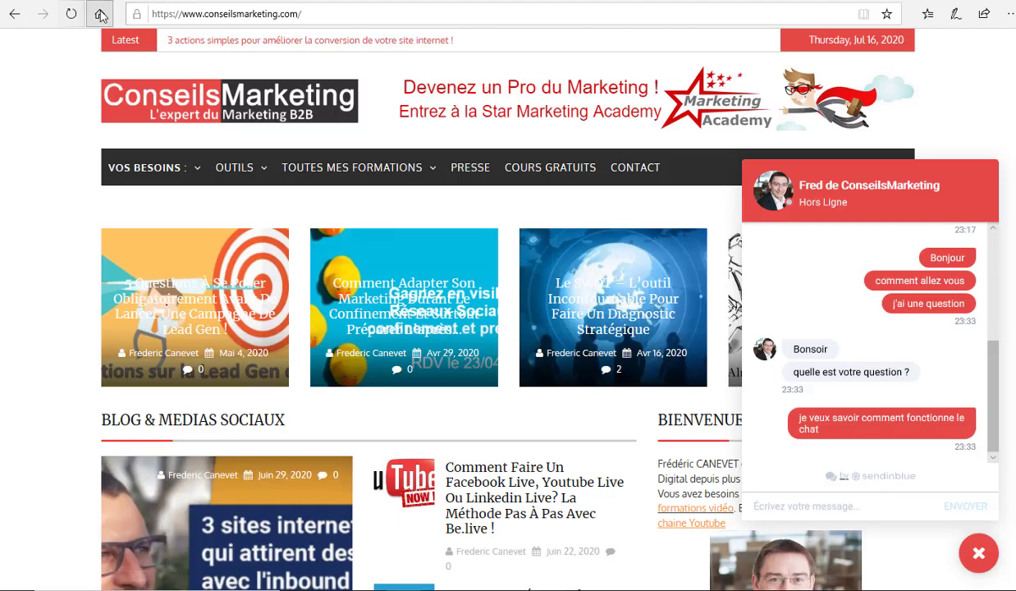
pyautogui.click(72, 14)
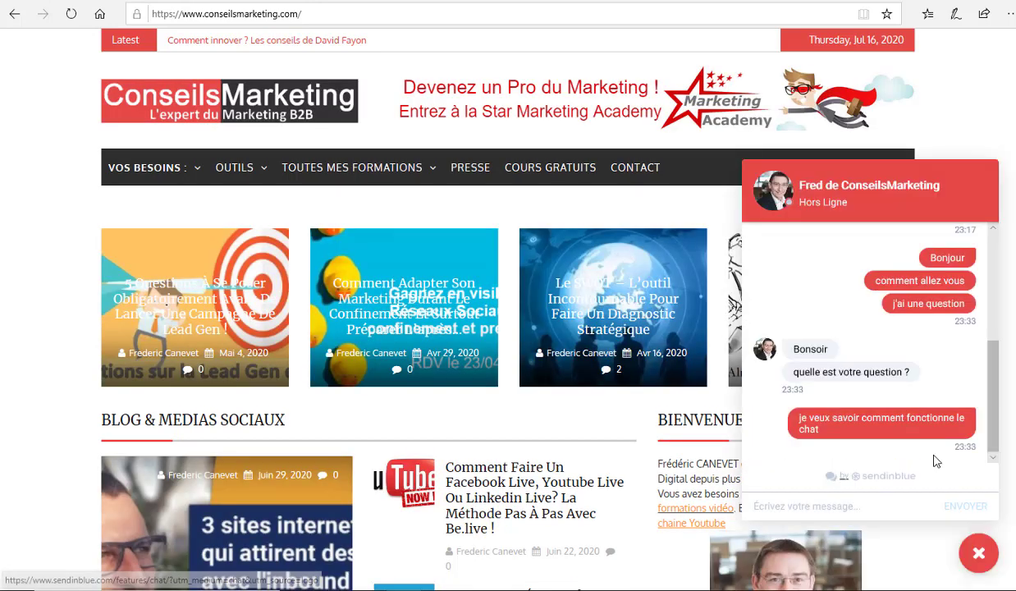
pyautogui.click(980, 563)
pyautogui.click(981, 563)
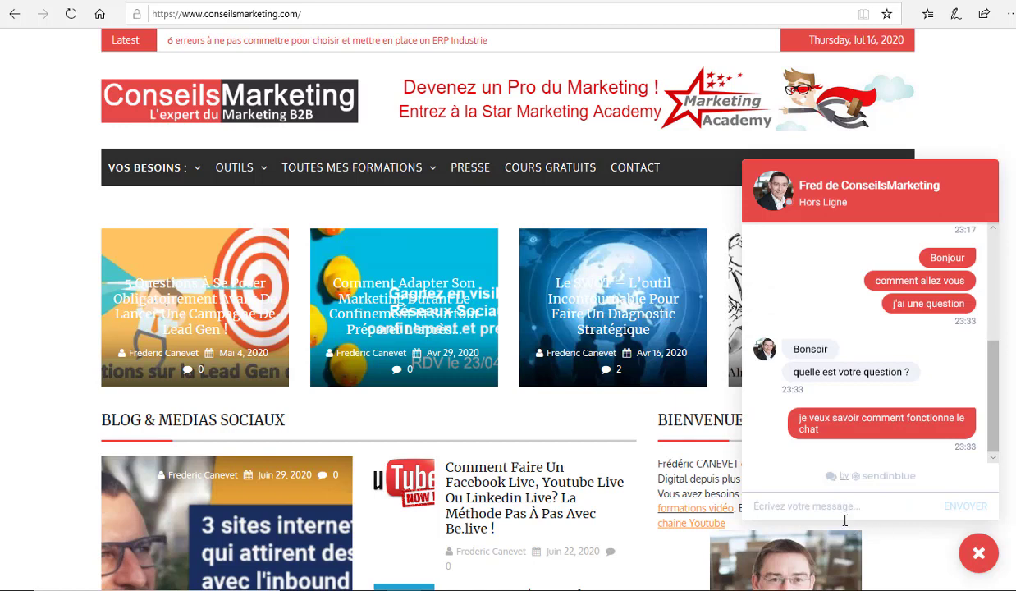
# - Send the visitor messages "bnjour" and "je voudrais avoir des infos" from the website's chatbox
pyautogui.click(759, 505)
pyautogui.write('bnjour')
pyautogui.press('Return')
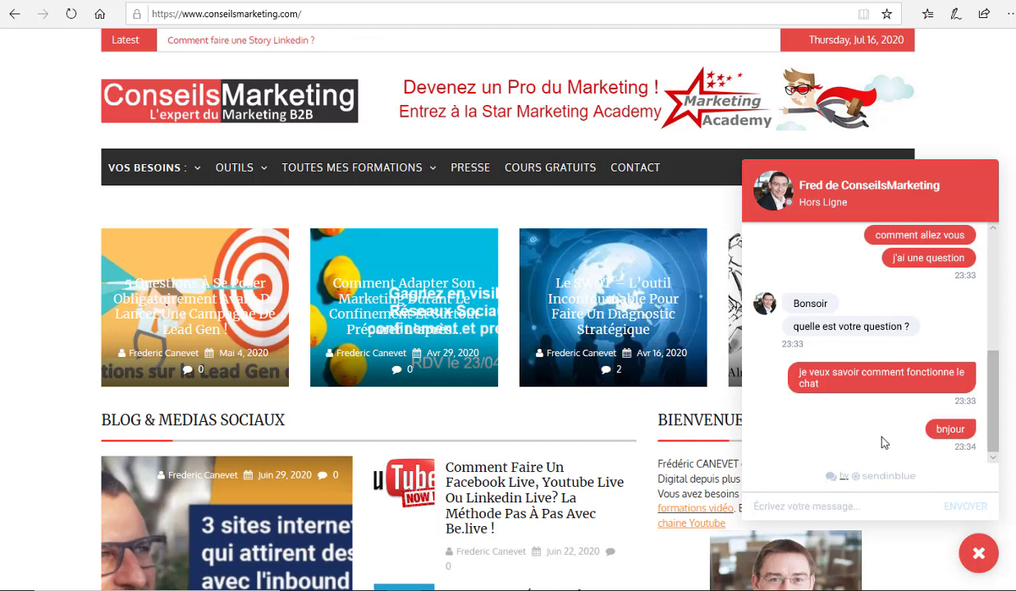
pyautogui.write('je voudr')
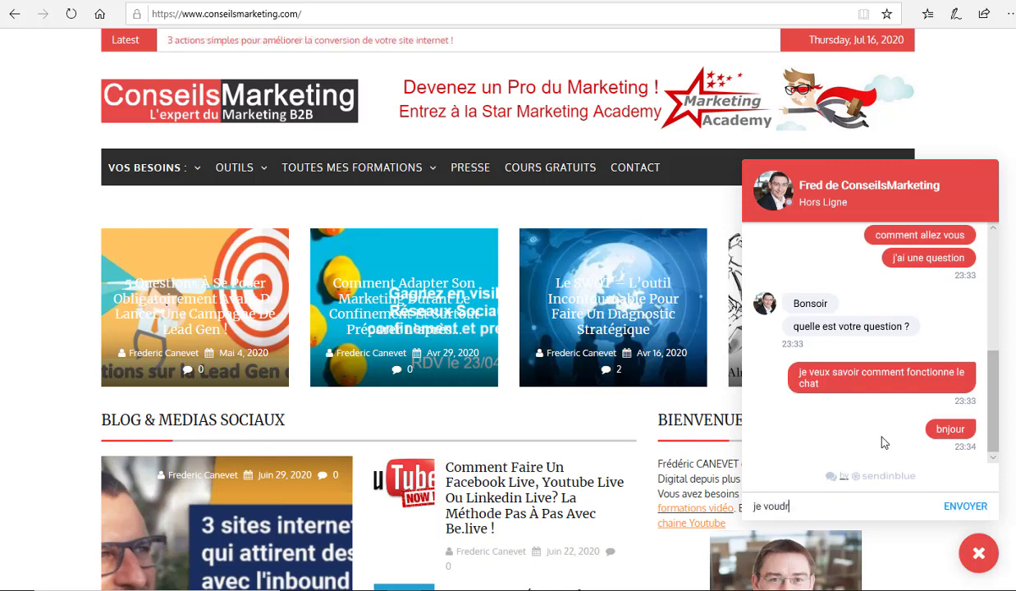
pyautogui.write('ais avoir des infos')
pyautogui.press('Return')
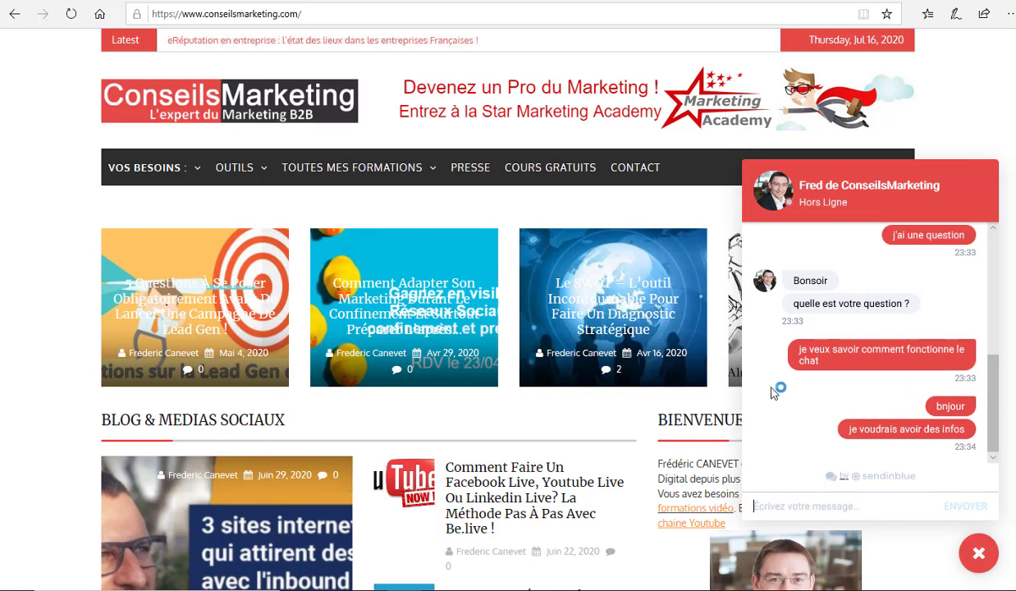
# - Look back through the chatbox history to the offline notice and highlight its request for the visitor's e-mail address
pyautogui.scroll(10, 808, 297)
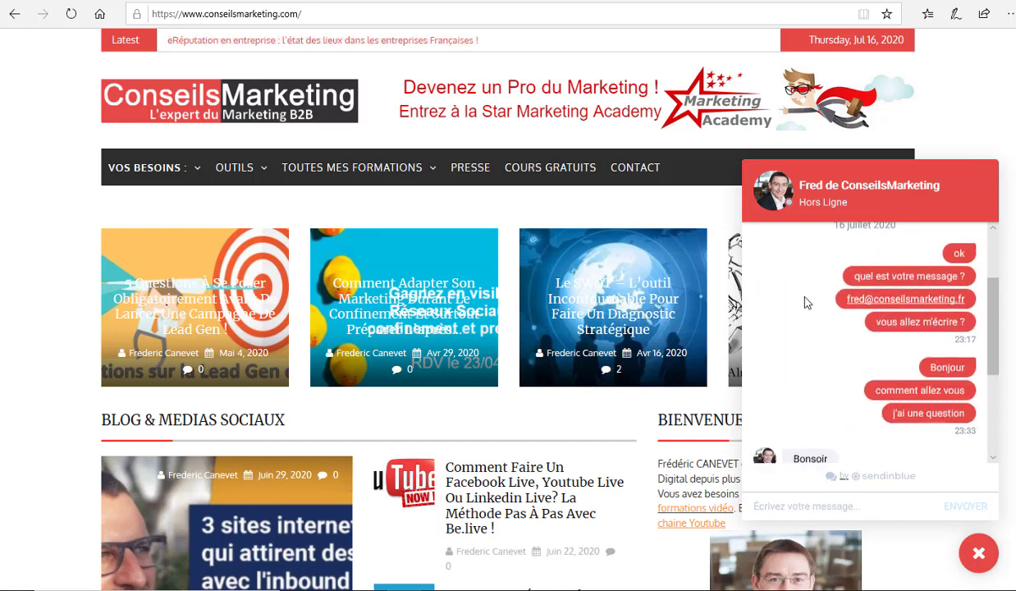
pyautogui.moveTo(812, 280); pyautogui.dragTo(954, 314)
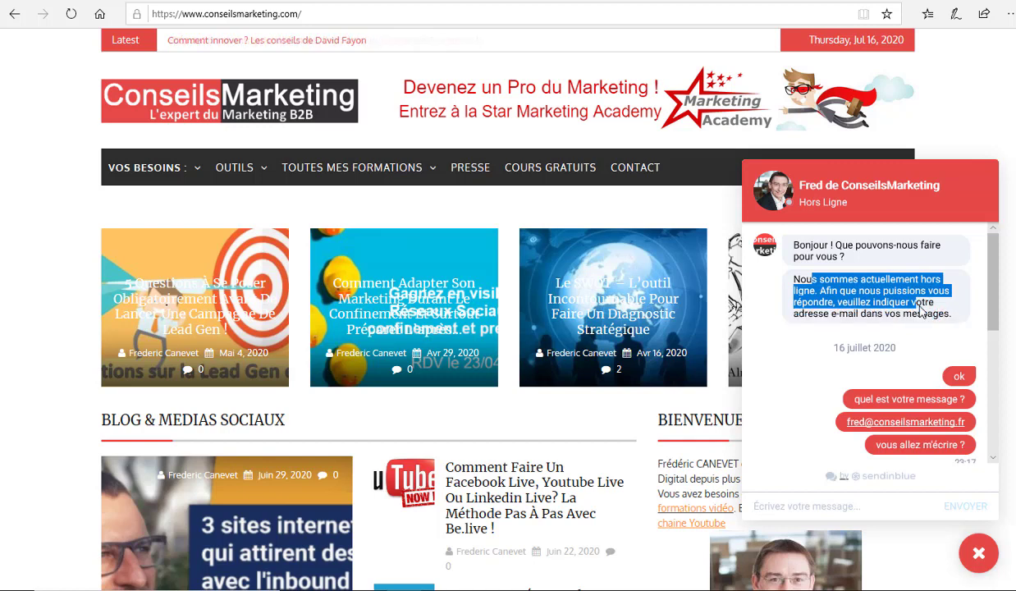
pyautogui.click(891, 299)
pyautogui.moveTo(859, 302); pyautogui.dragTo(961, 325)
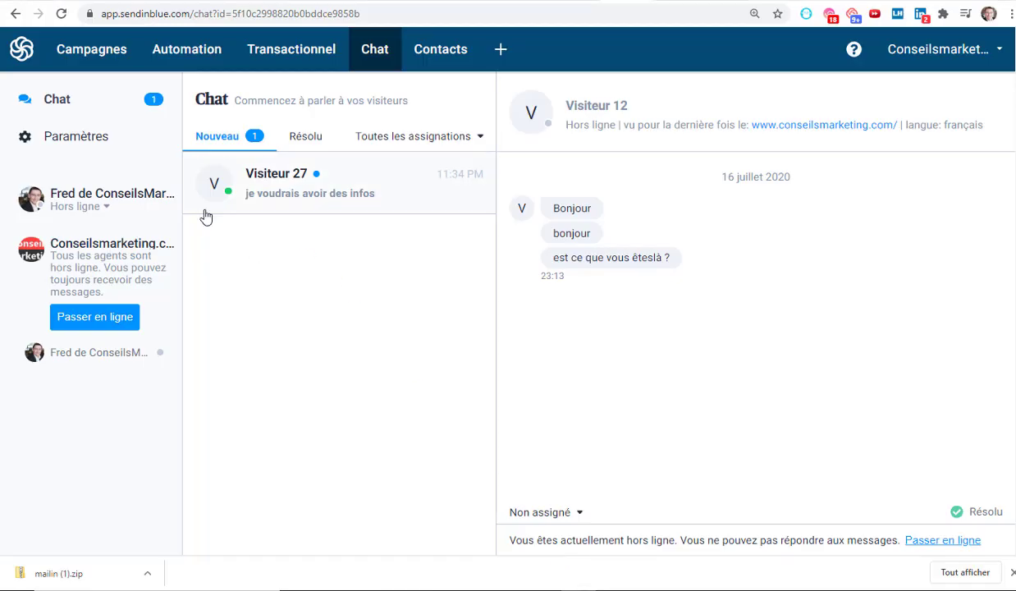
# - Switch to Sendinblue in Chrome, open the new Visiteur 27 conversation and mark it as resolved
pyautogui.click(265, 193)
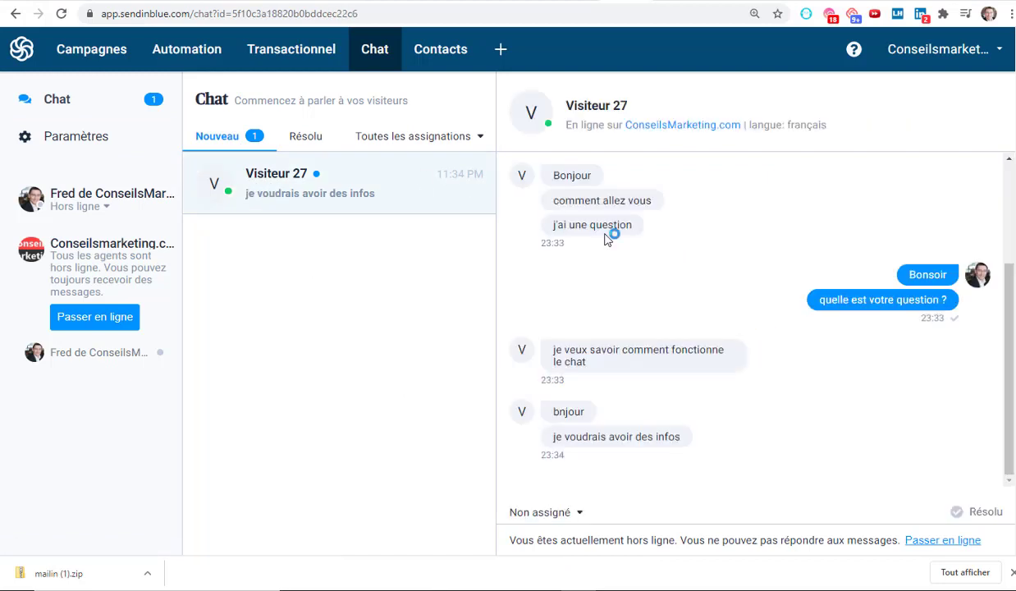
pyautogui.click(956, 514)
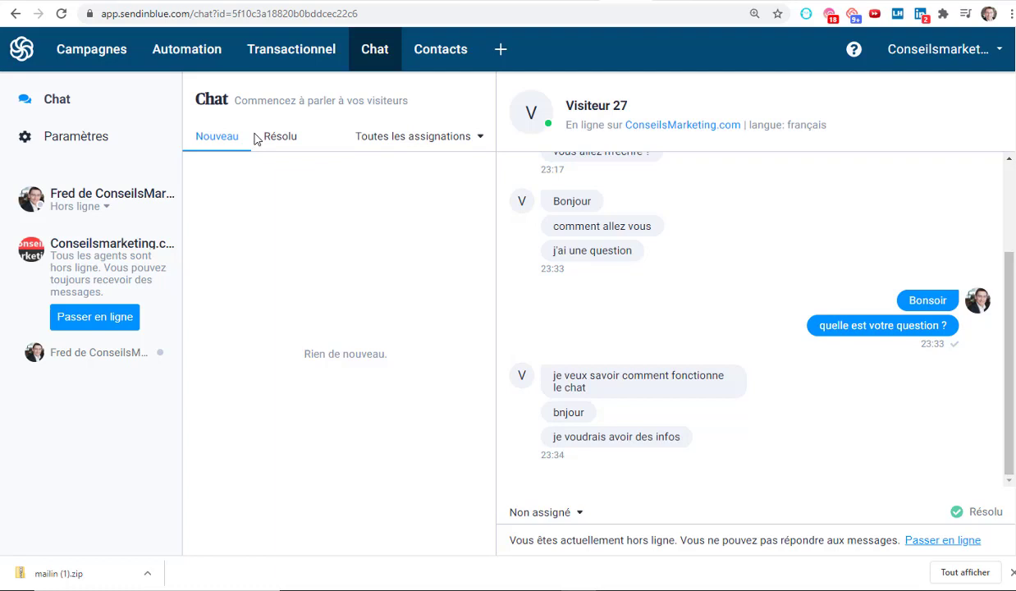
# - View the email campaigns list, then go back to the chat and open its settings
pyautogui.click(70, 65)
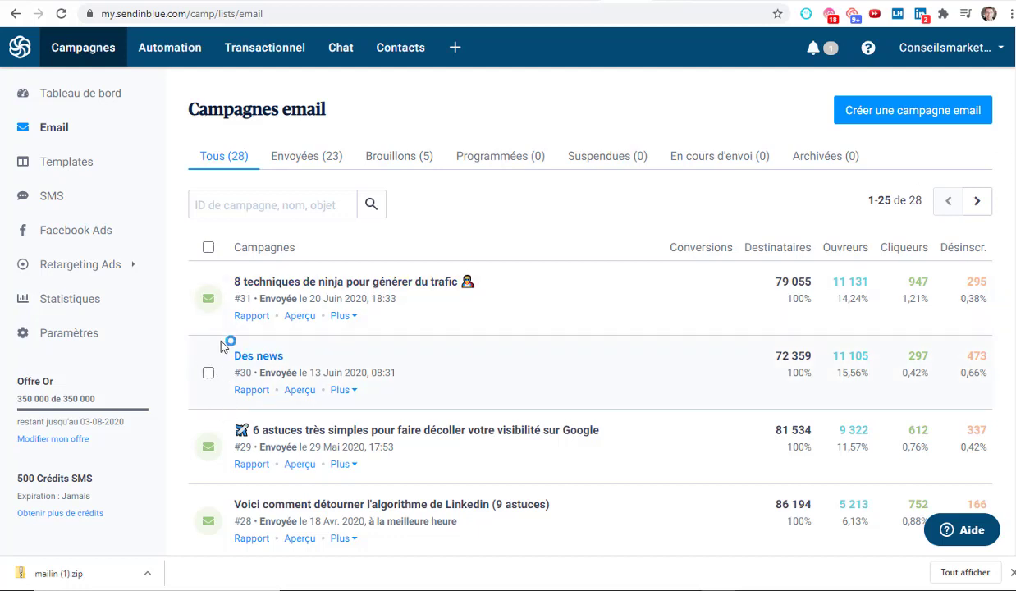
pyautogui.click(340, 49)
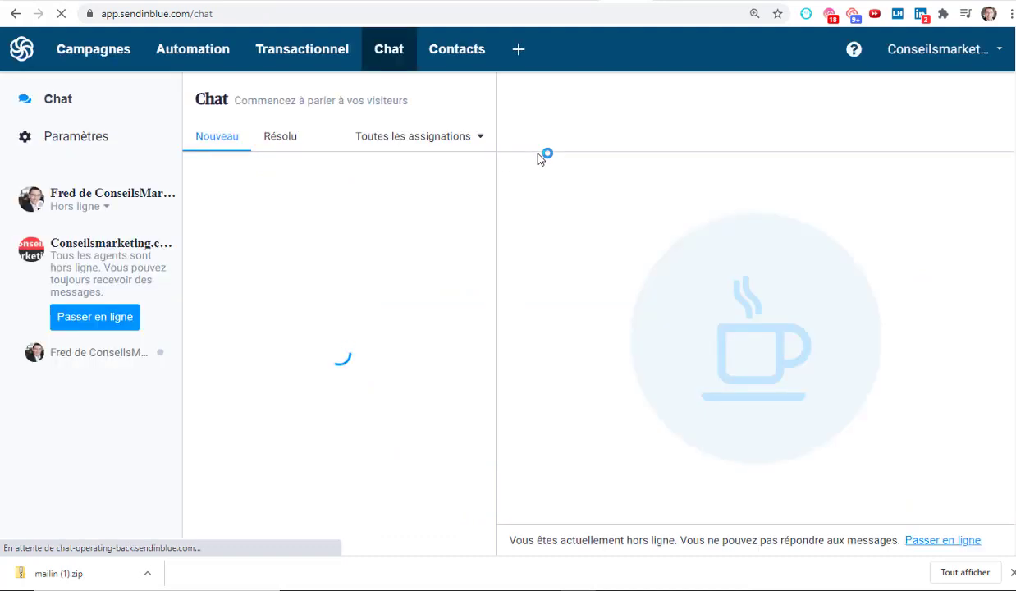
pyautogui.click(77, 144)
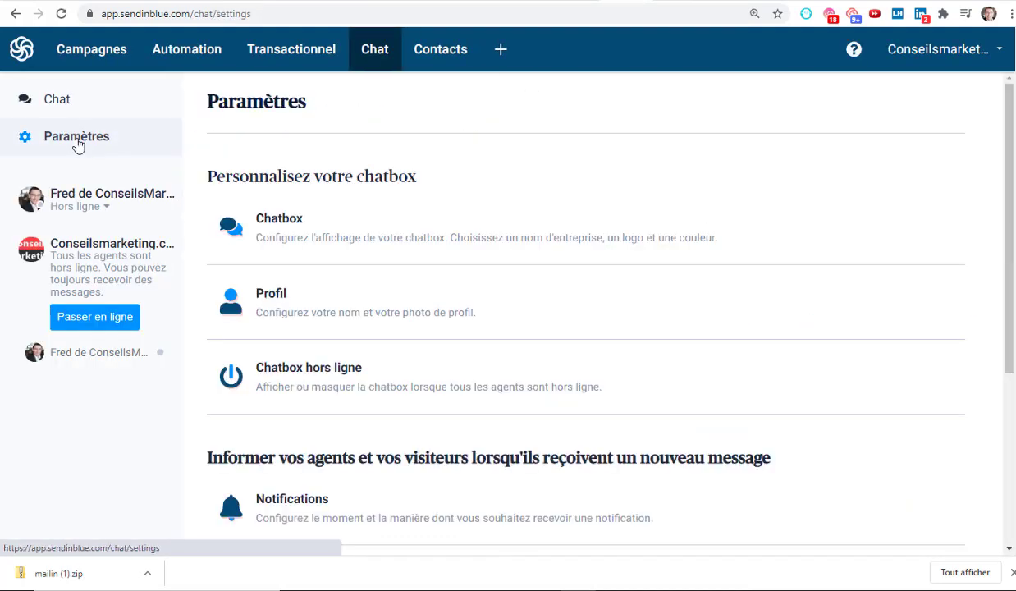
# - Open the Sendinblue applications page and disable the Chat application
pyautogui.click(500, 51)
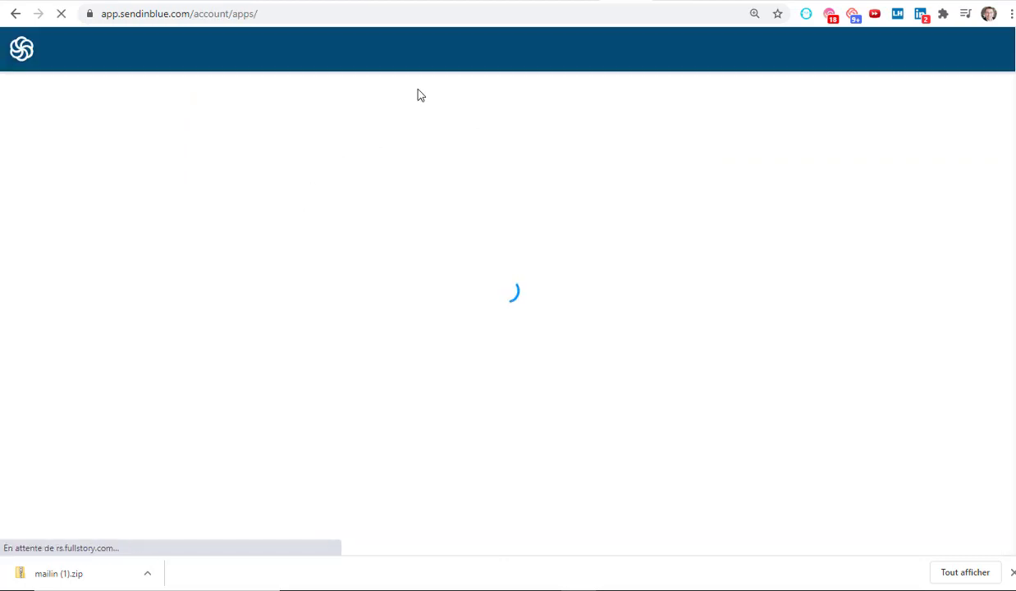
pyautogui.scroll(-15, 473, 186)
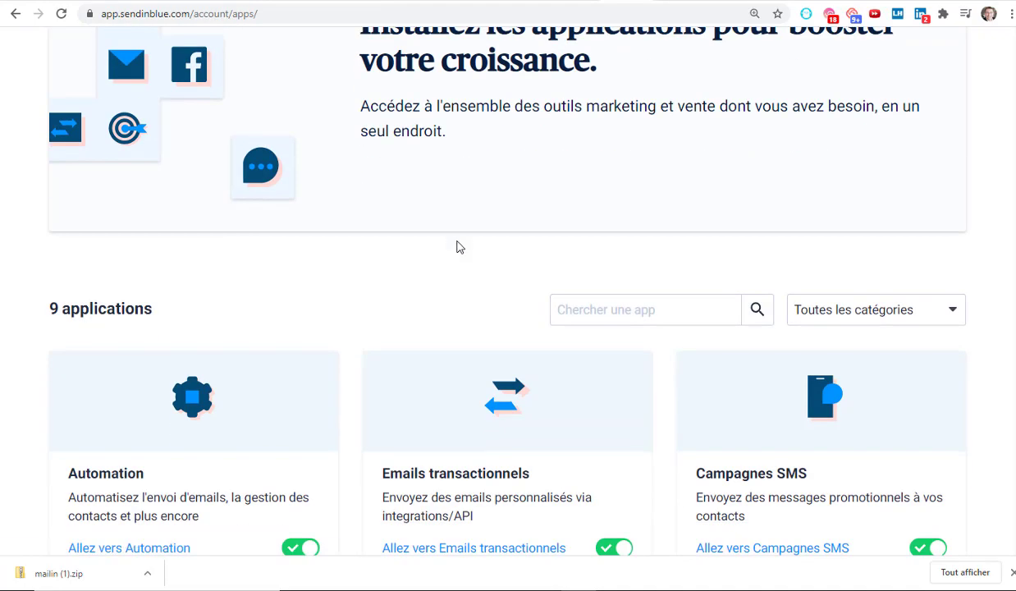
pyautogui.scroll(5, 415, 360)
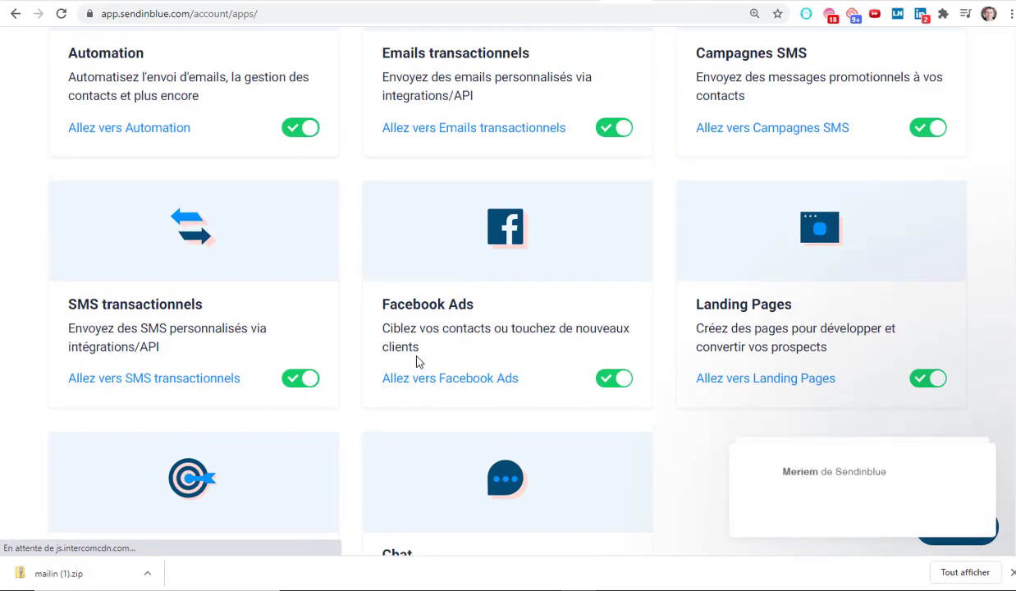
pyautogui.scroll(-3, 612, 410)
pyautogui.click(607, 353)
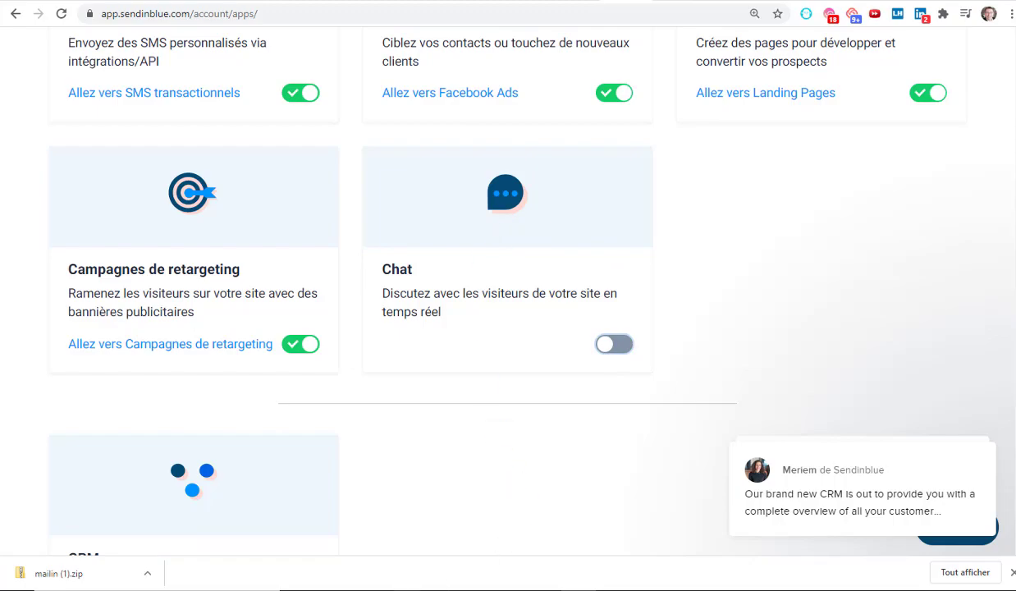
# - Reload the website in Edge to check the chatbox, then return to the Sendinblue applications page in Chrome and look at its navigation bar
pyautogui.click(456, 589)
pyautogui.click(71, 14)
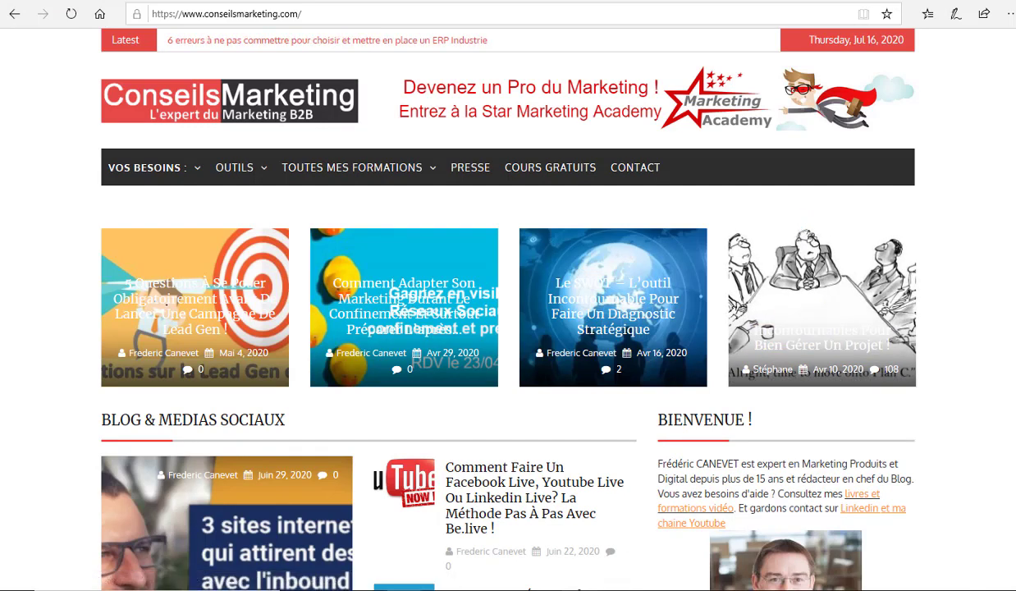
pyautogui.click(566, 554)
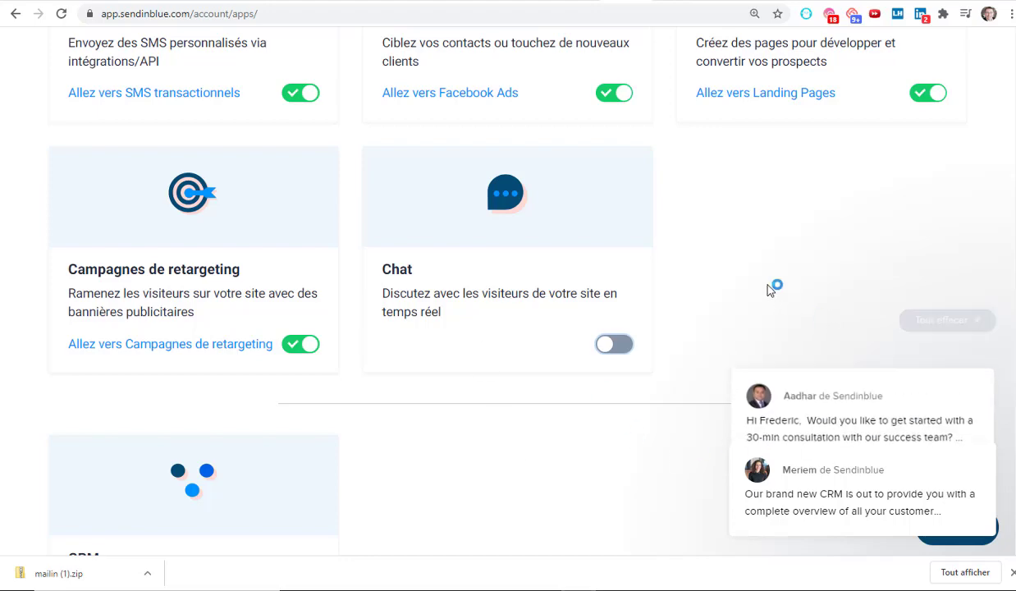
pyautogui.scroll(10, 772, 289)
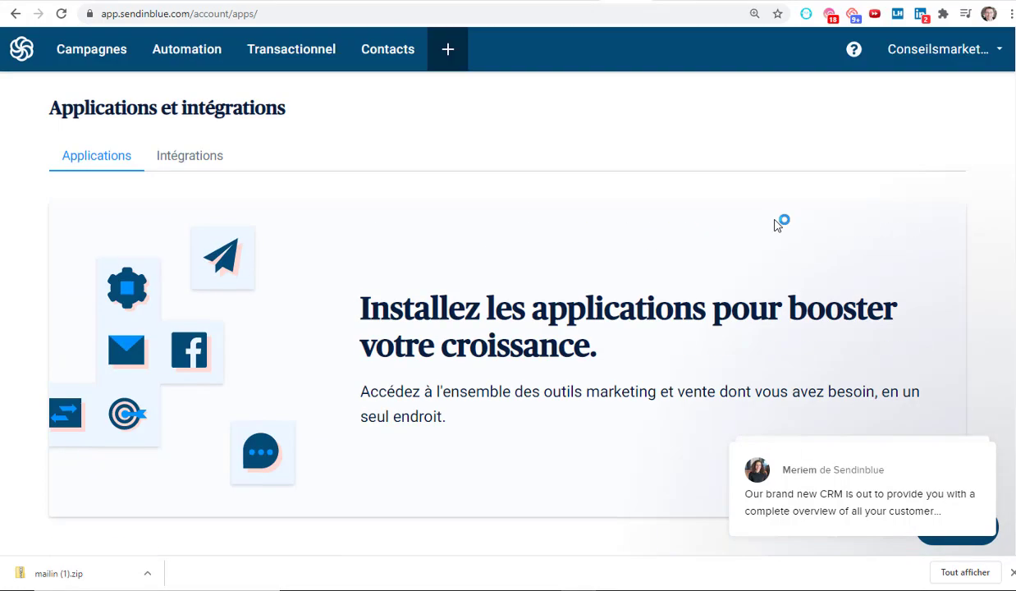